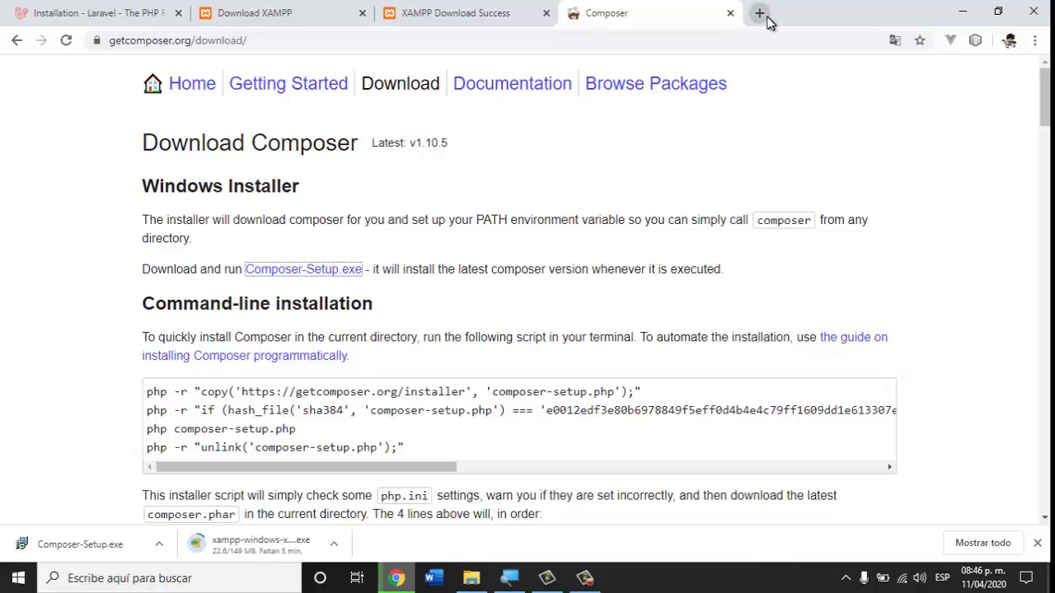
Search Google for "visual studio code" in a new tab and download the stable Windows build from the official site
{"action": "left_click", "coordinate": [759, 13]}
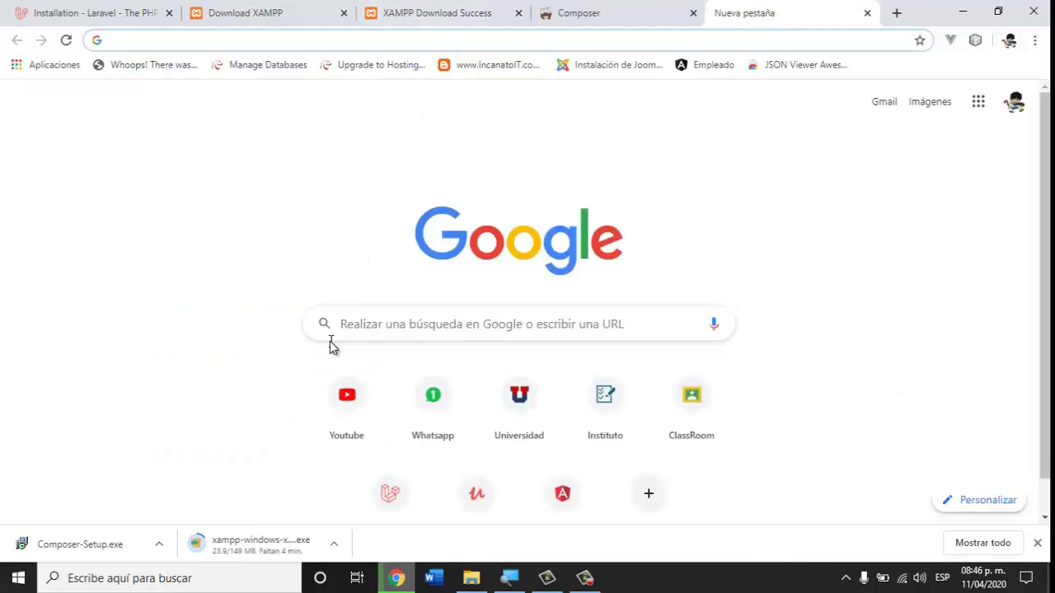
{"action": "left_click", "coordinate": [370, 326]}
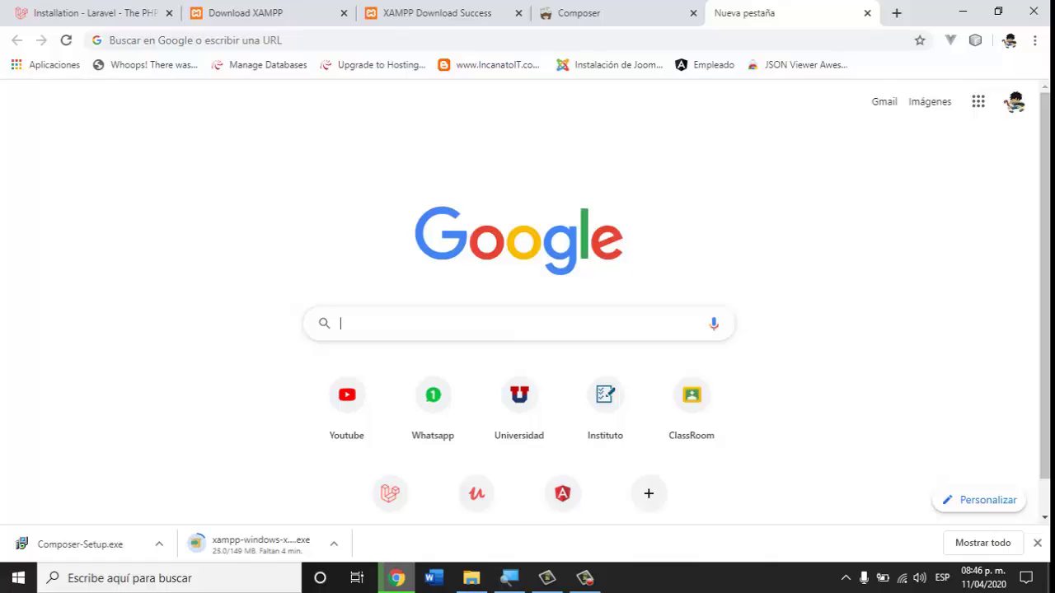
{"action": "type", "text": "visual studio code"}
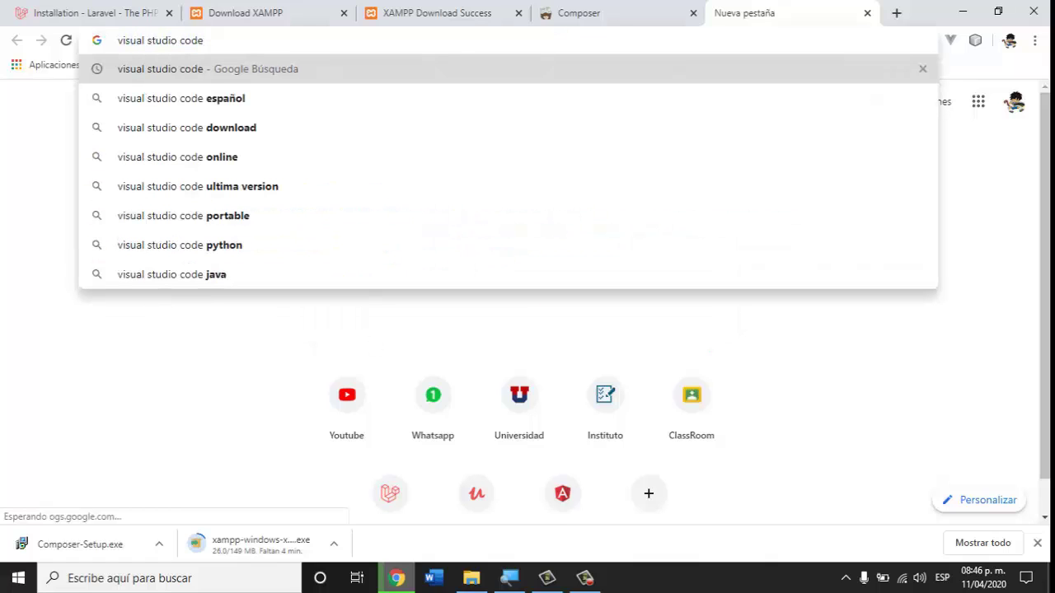
{"action": "key", "text": "Return"}
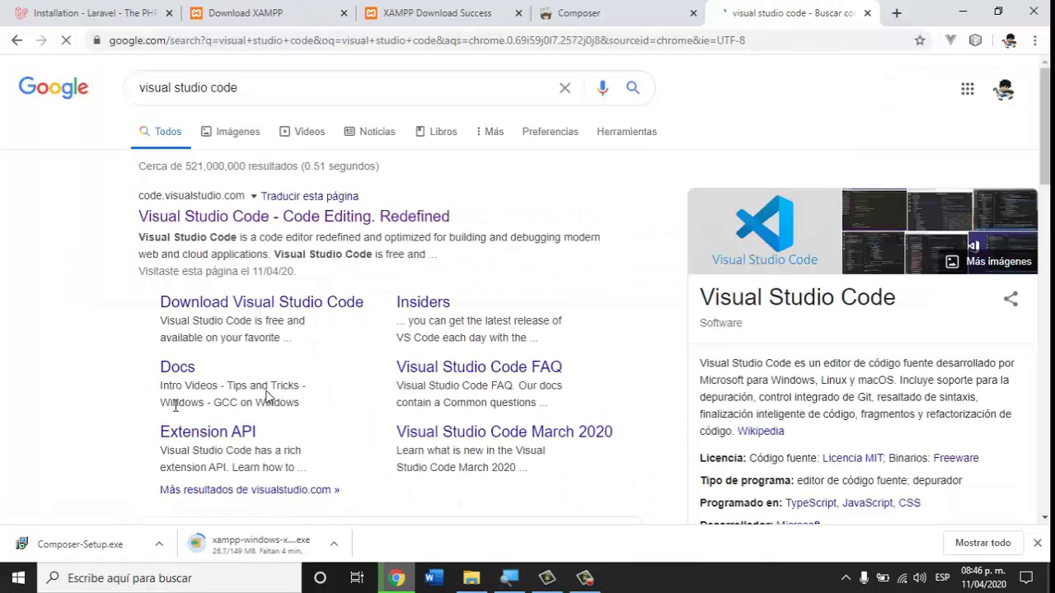
{"action": "left_click", "coordinate": [263, 216]}
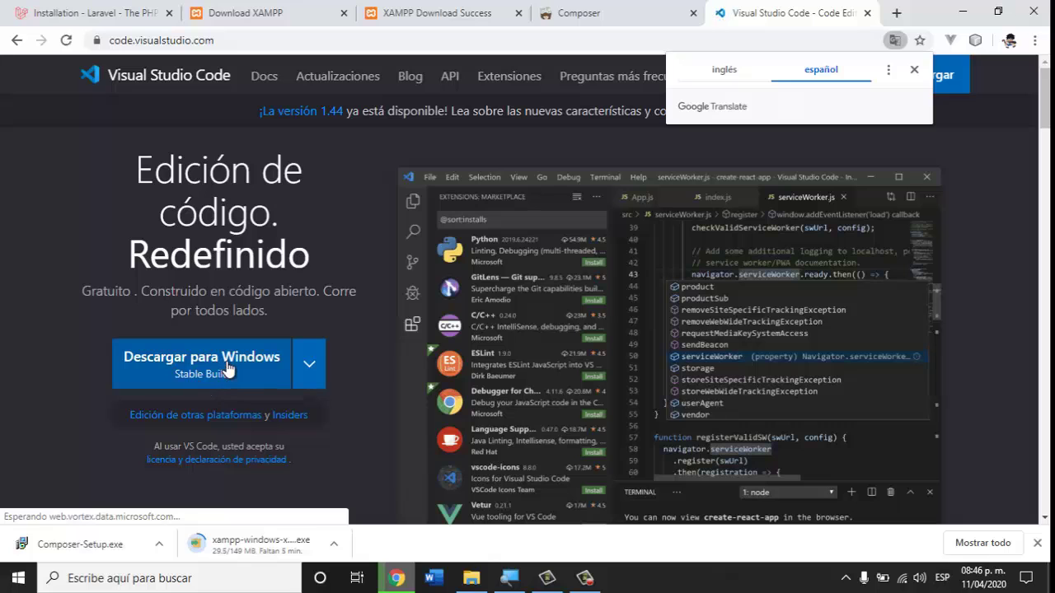
{"action": "left_click", "coordinate": [229, 370]}
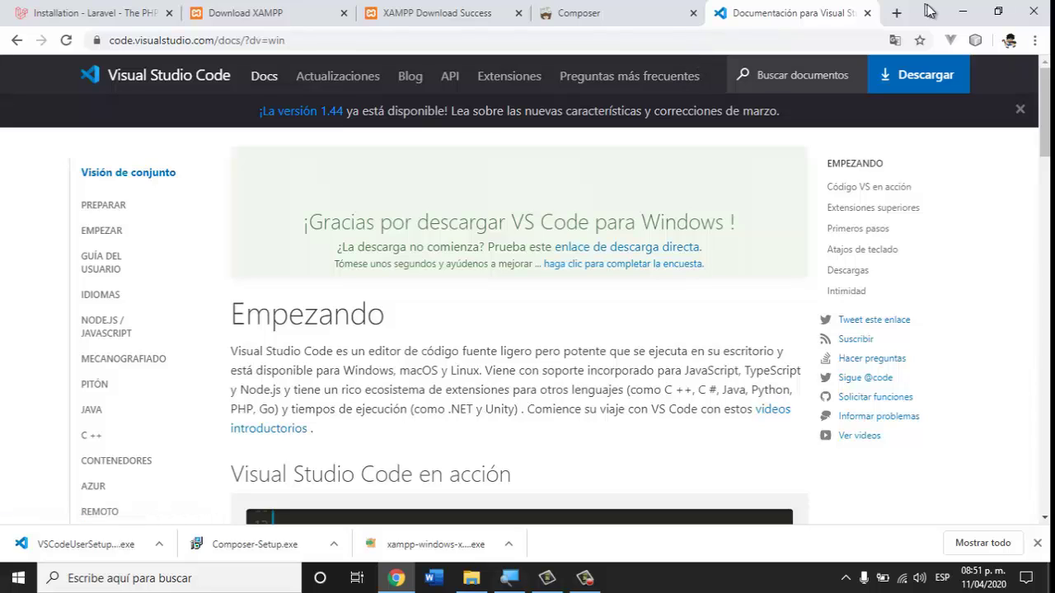
Switch to File Explorer, launch the XAMPP 7.4.4 installer from the Descargas folder and accept the User Account Control warning
{"action": "left_click", "coordinate": [962, 12]}
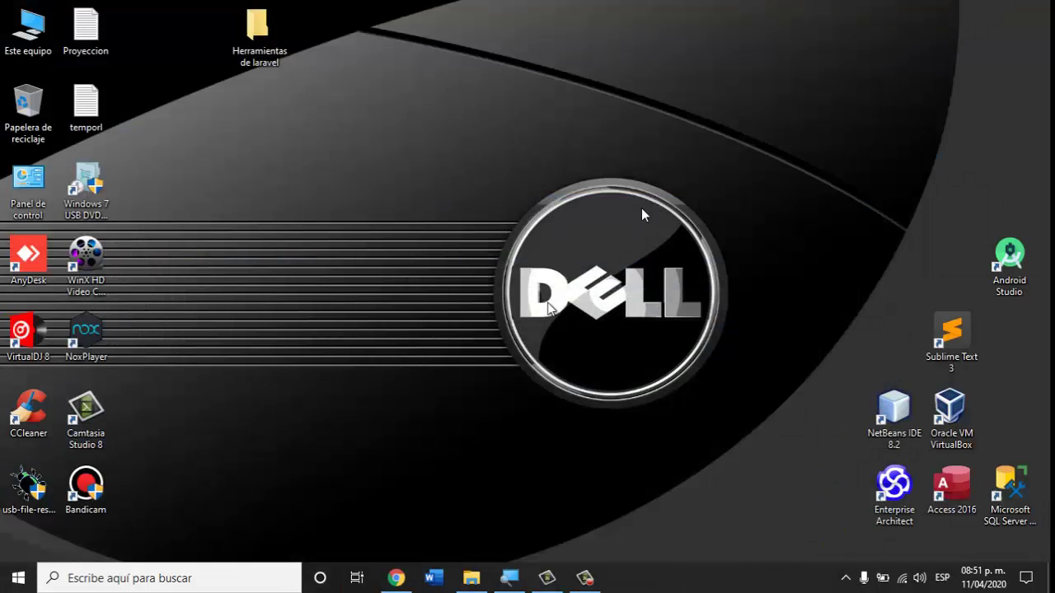
{"action": "left_click", "coordinate": [471, 574]}
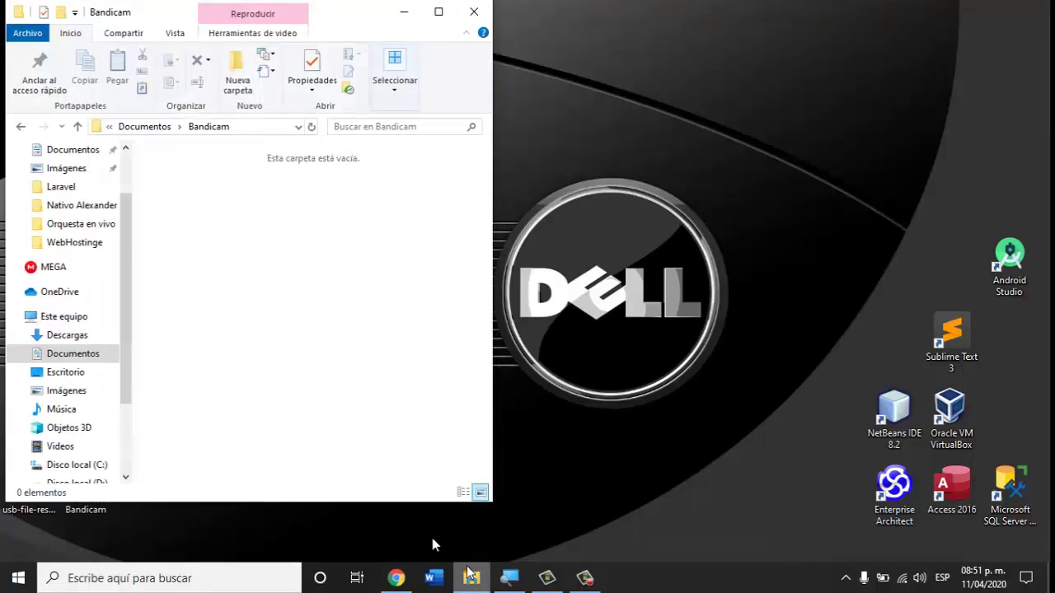
{"action": "left_click", "coordinate": [66, 336]}
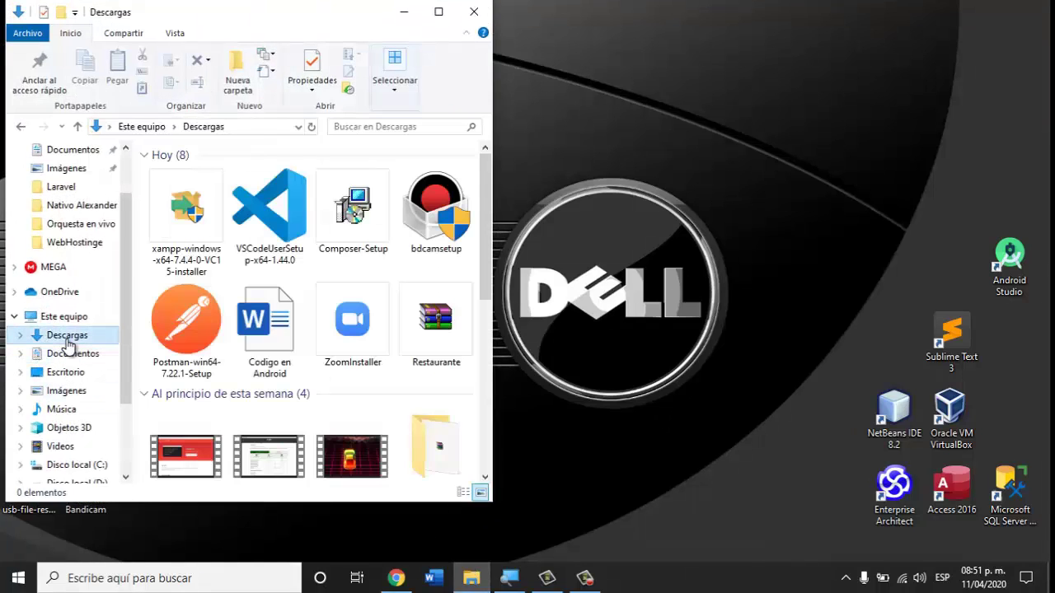
{"action": "left_click", "coordinate": [338, 244]}
{"action": "key", "text": "Left"}
{"action": "key", "text": "Left"}
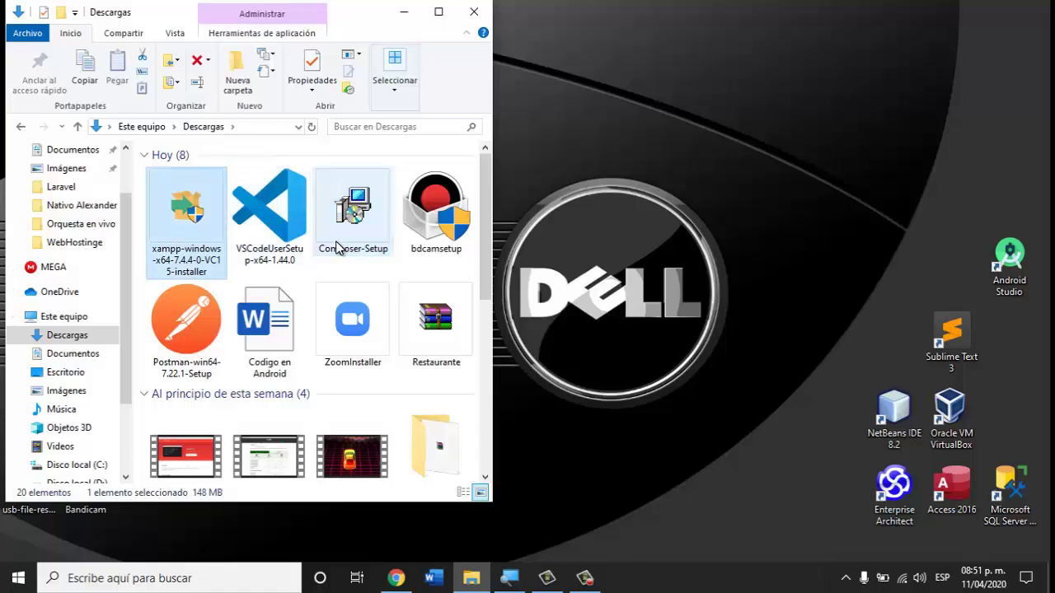
{"action": "key", "text": "Return"}
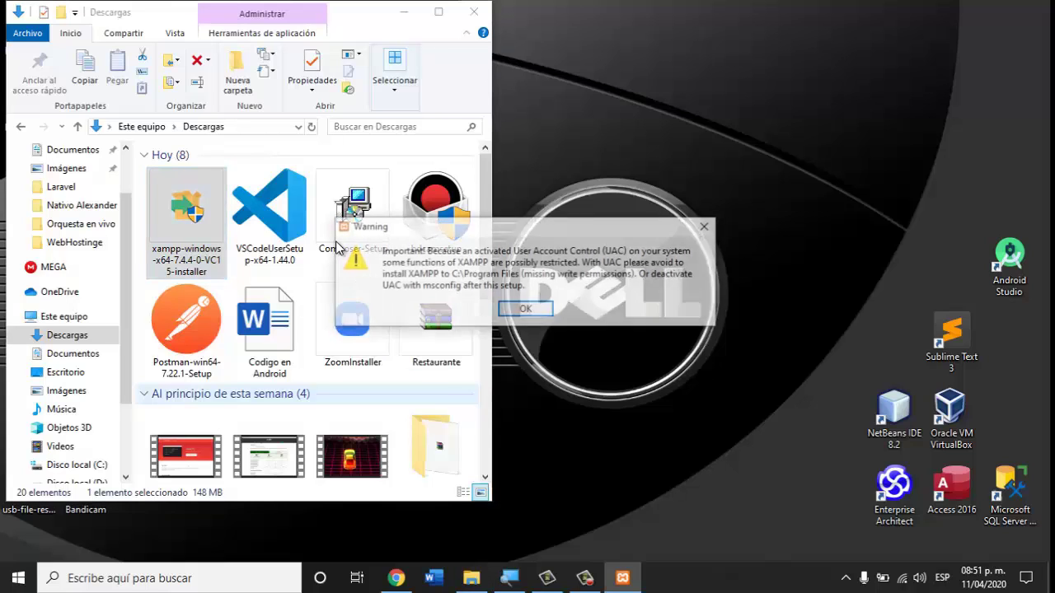
{"action": "left_click", "coordinate": [540, 308]}
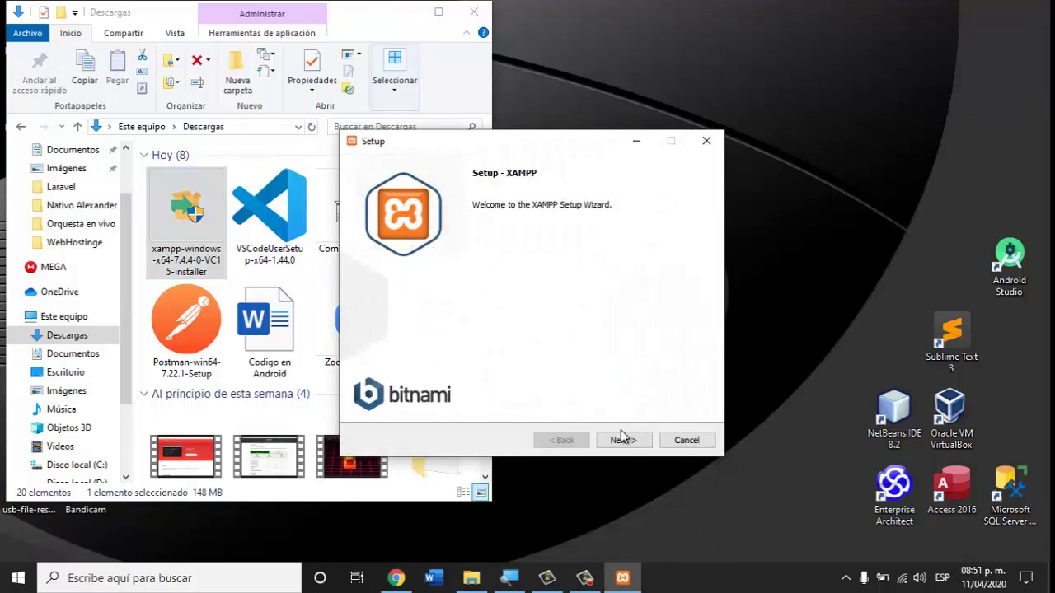
Install XAMPP with all default components in C:\xampp, minimizing the Bitnami web page opened by the installer
{"action": "left_click", "coordinate": [630, 441]}
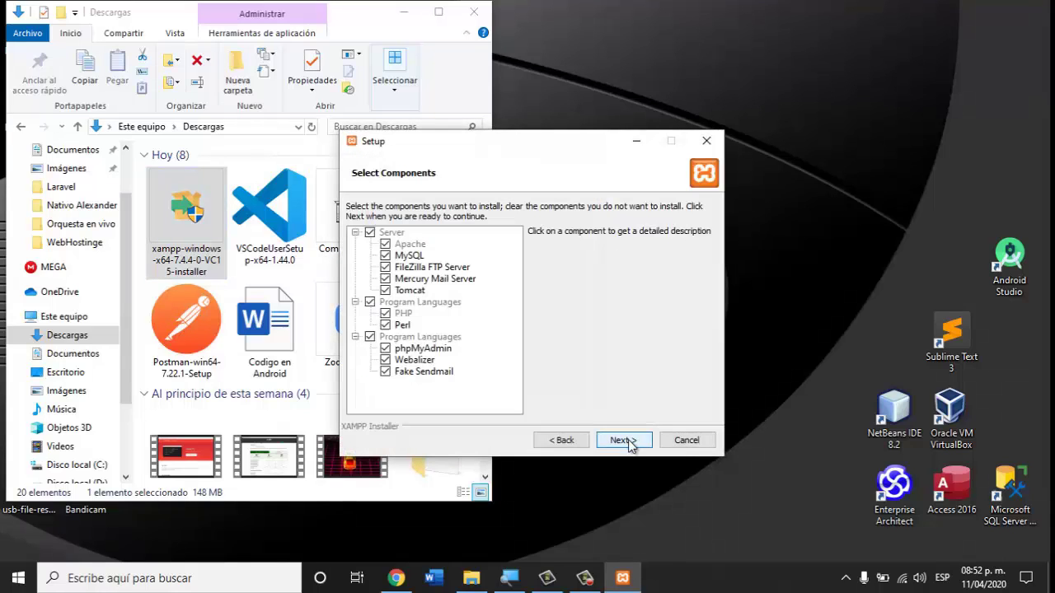
{"action": "left_click", "coordinate": [630, 442]}
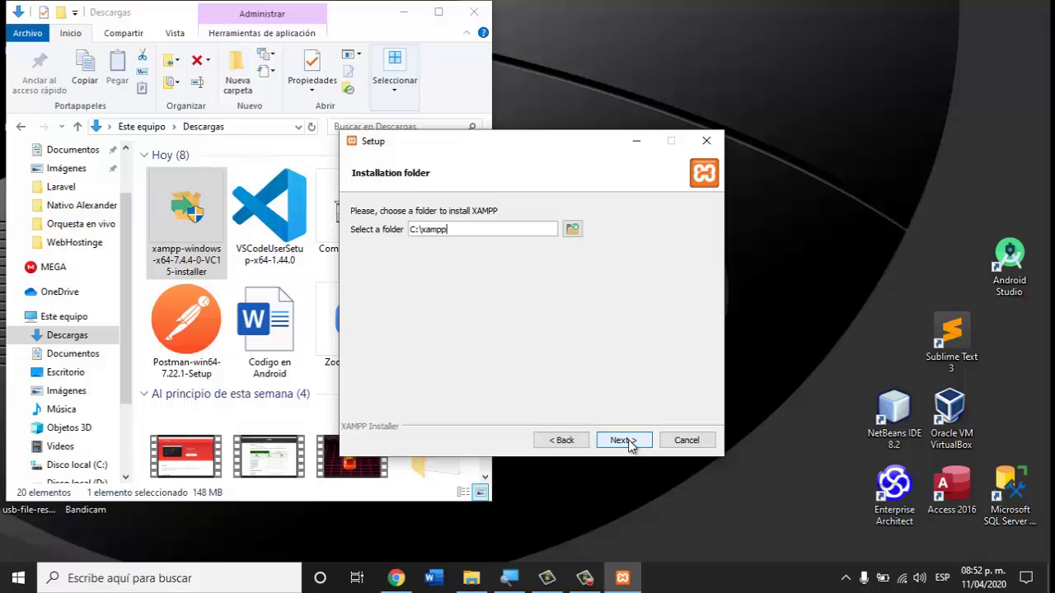
{"action": "left_click", "coordinate": [630, 442]}
{"action": "left_click", "coordinate": [630, 441]}
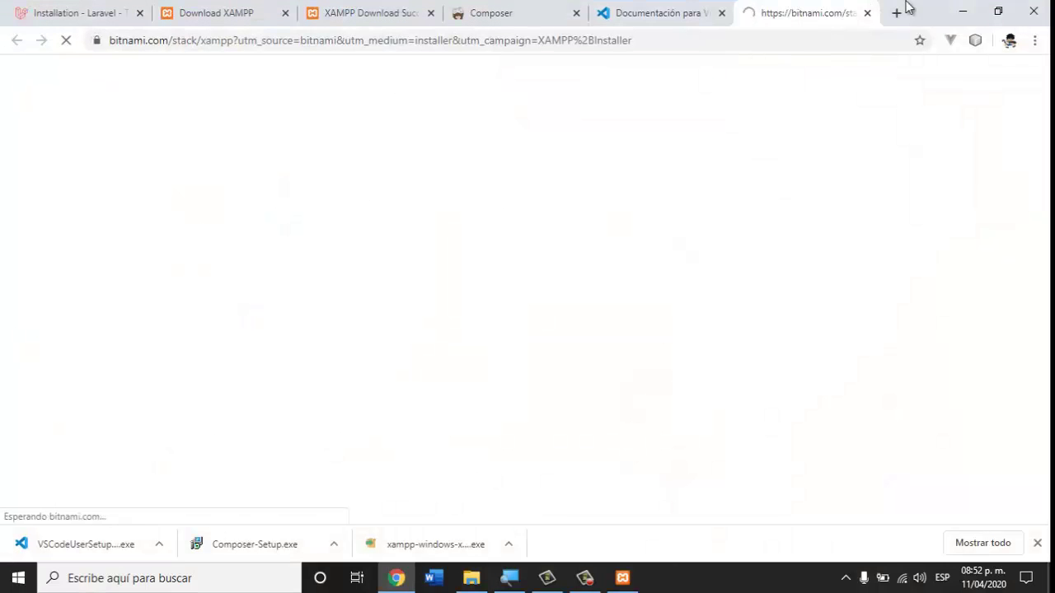
{"action": "left_click", "coordinate": [958, 11]}
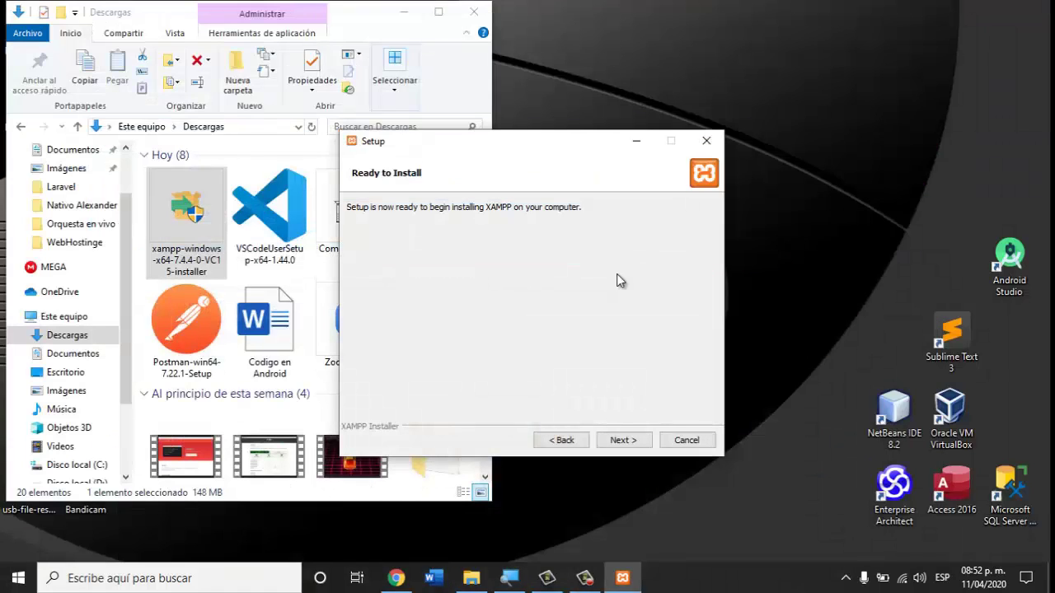
{"action": "left_click", "coordinate": [617, 441]}
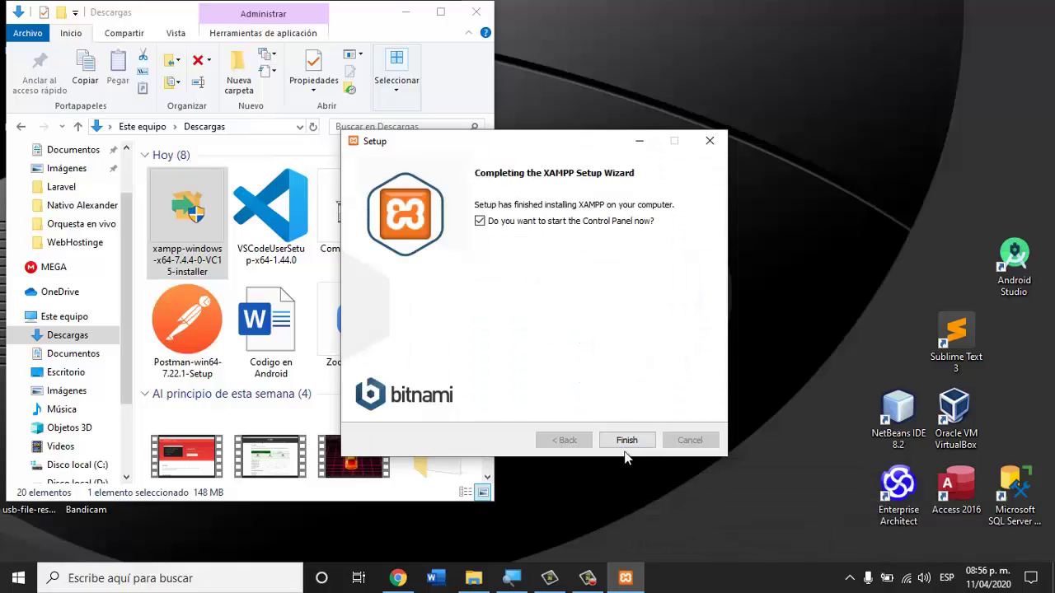
Finish the XAMPP setup into its Control Panel with English as language, and start the Apache and MySQL modules
{"action": "left_click", "coordinate": [626, 441]}
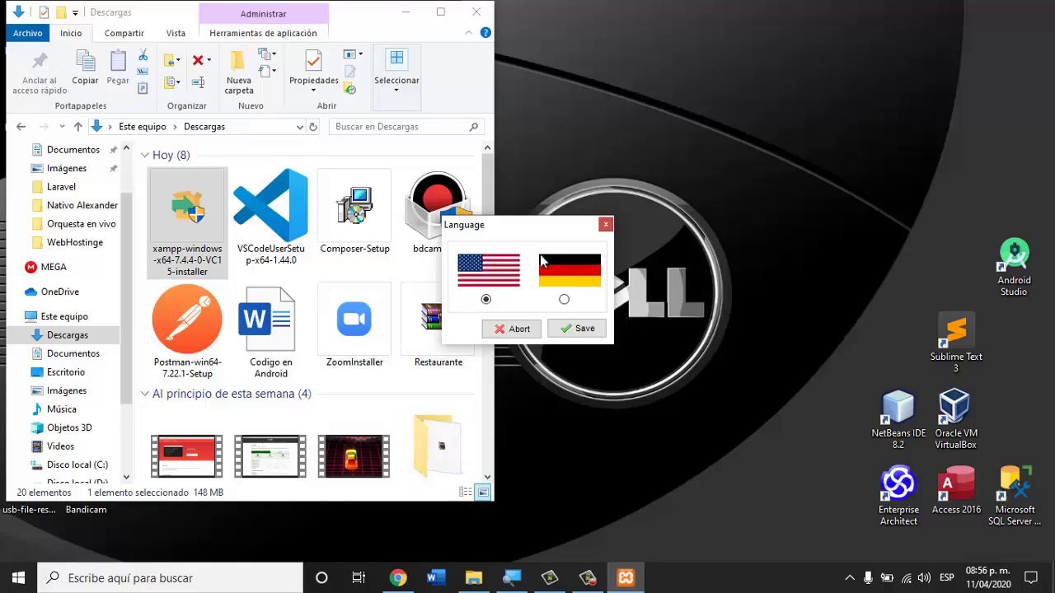
{"action": "left_click", "coordinate": [576, 328]}
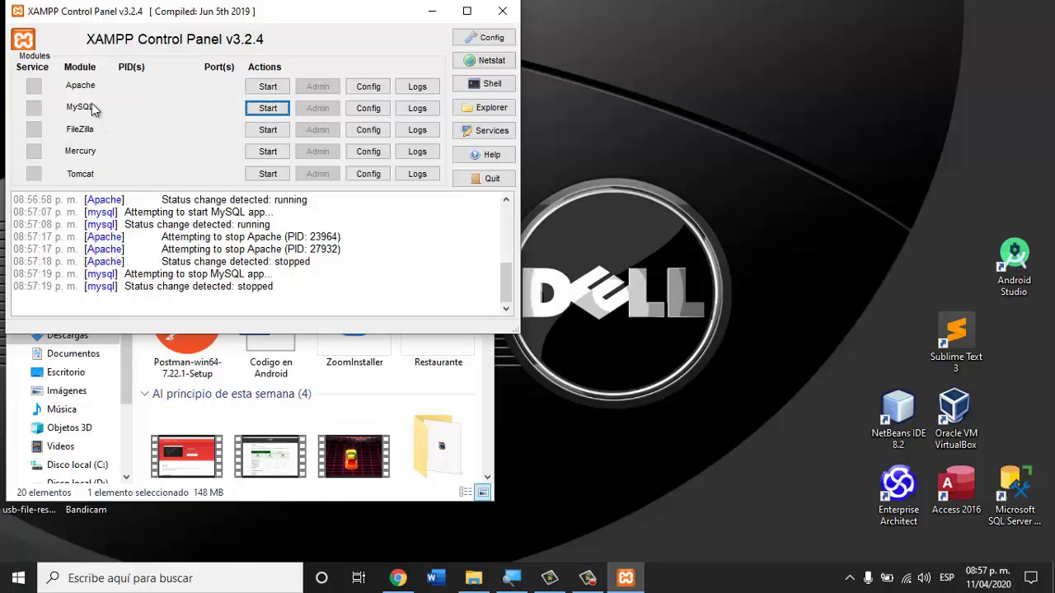
{"action": "left_click", "coordinate": [274, 86]}
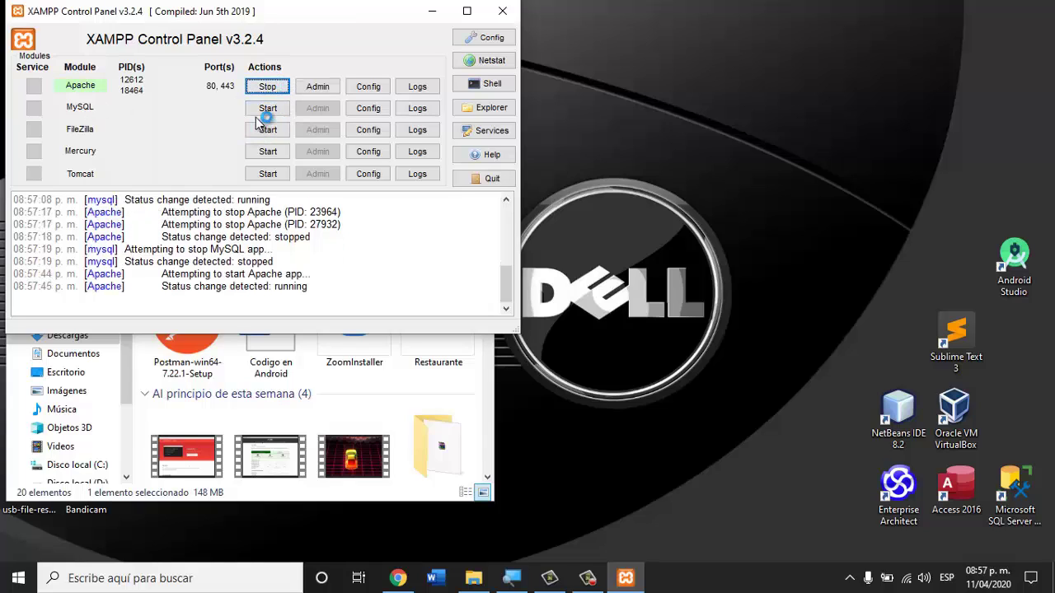
{"action": "left_click", "coordinate": [266, 113]}
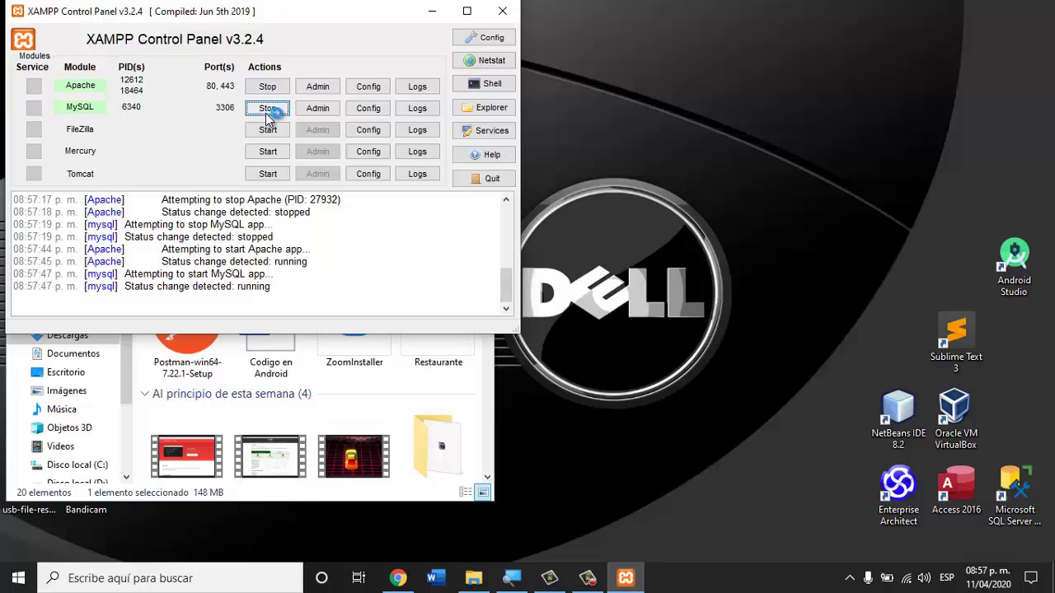
{"action": "left_click", "coordinate": [327, 109]}
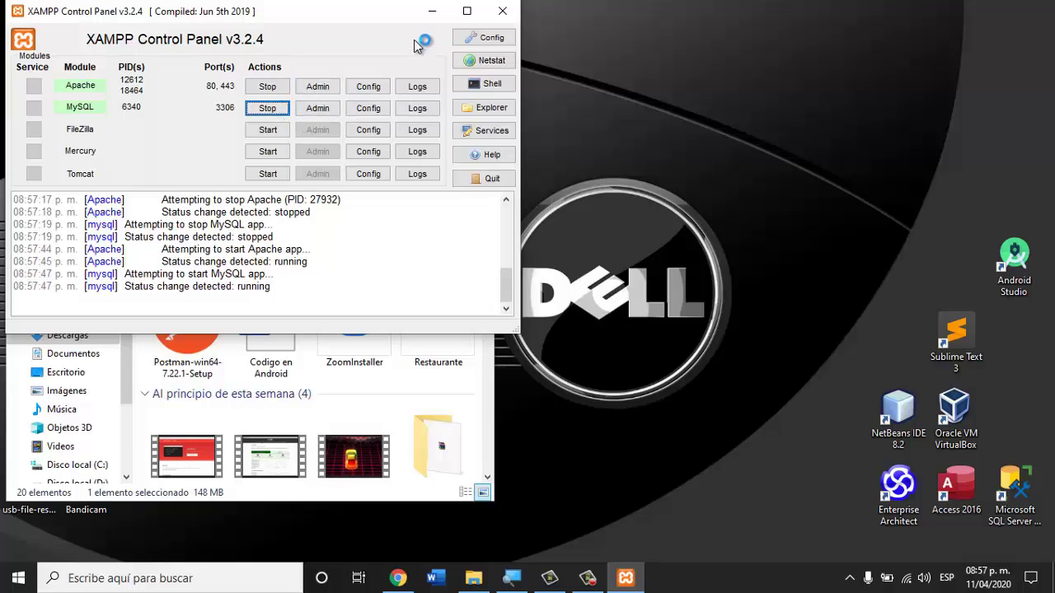
{"action": "left_click", "coordinate": [439, 21]}
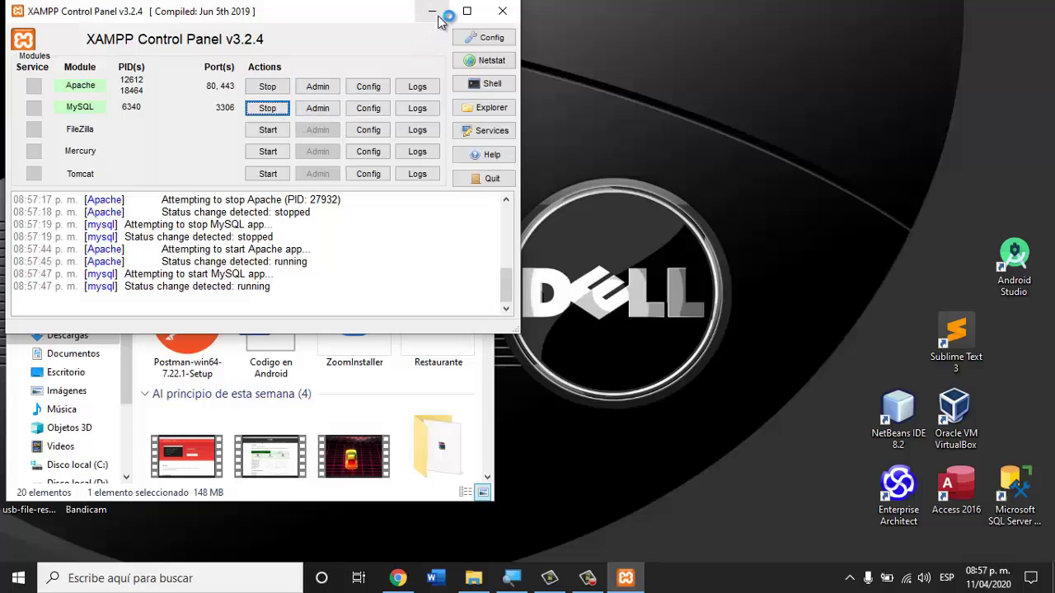
{"action": "left_click", "coordinate": [432, 13]}
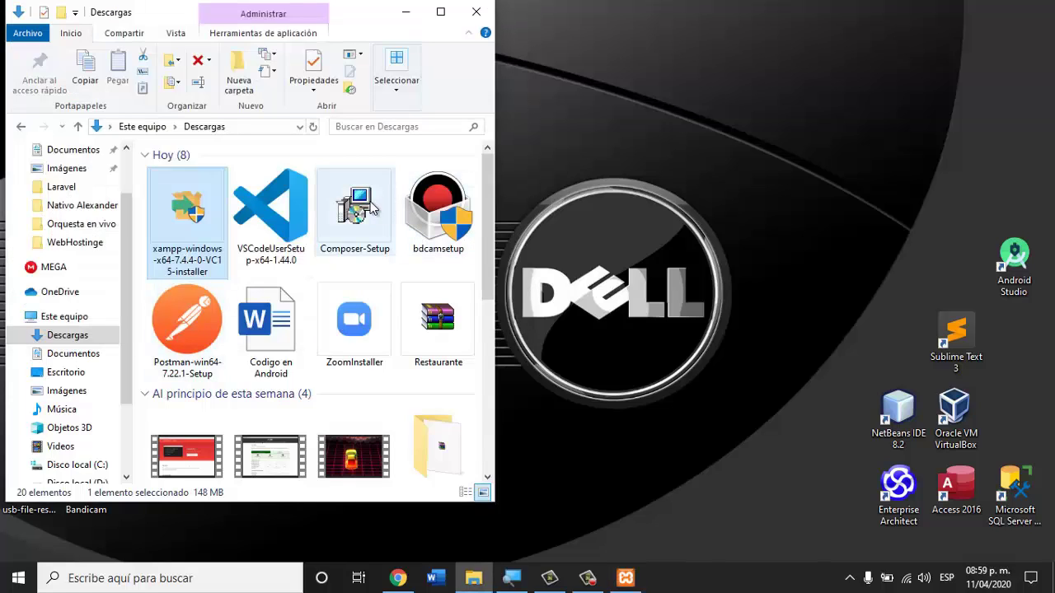
Launch Composer-Setup from the Descargas folder and choose the installation for all users
{"action": "left_click", "coordinate": [373, 208]}
{"action": "double_click", "coordinate": [372, 208]}
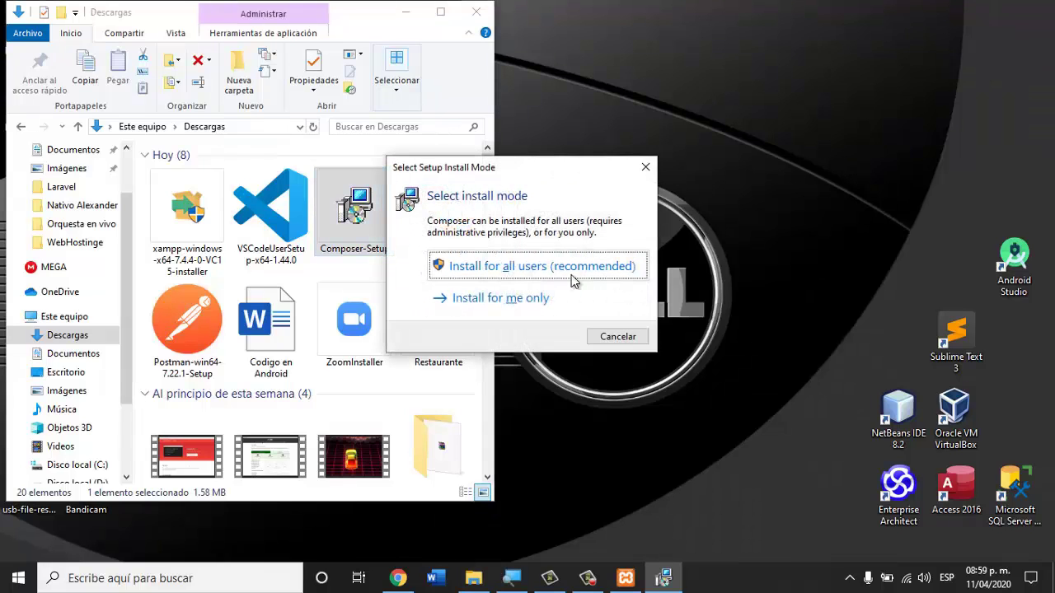
{"action": "left_click", "coordinate": [544, 278]}
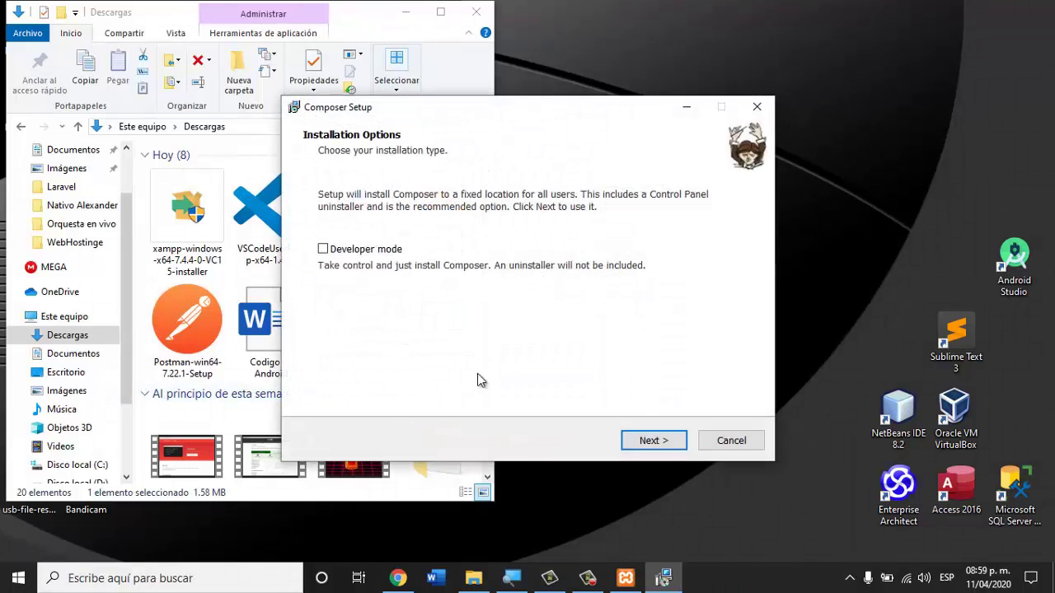
Install Composer without developer mode or a proxy, using C:\xampp\php\php.exe as the command-line PHP, and finish the setup
{"action": "left_click", "coordinate": [646, 440]}
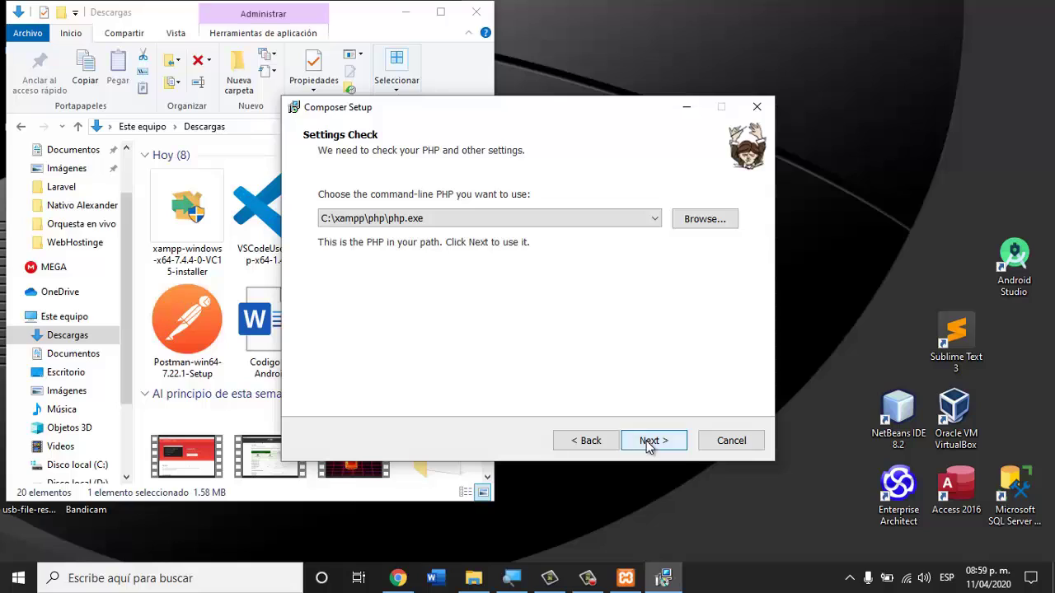
{"action": "left_click", "coordinate": [659, 444]}
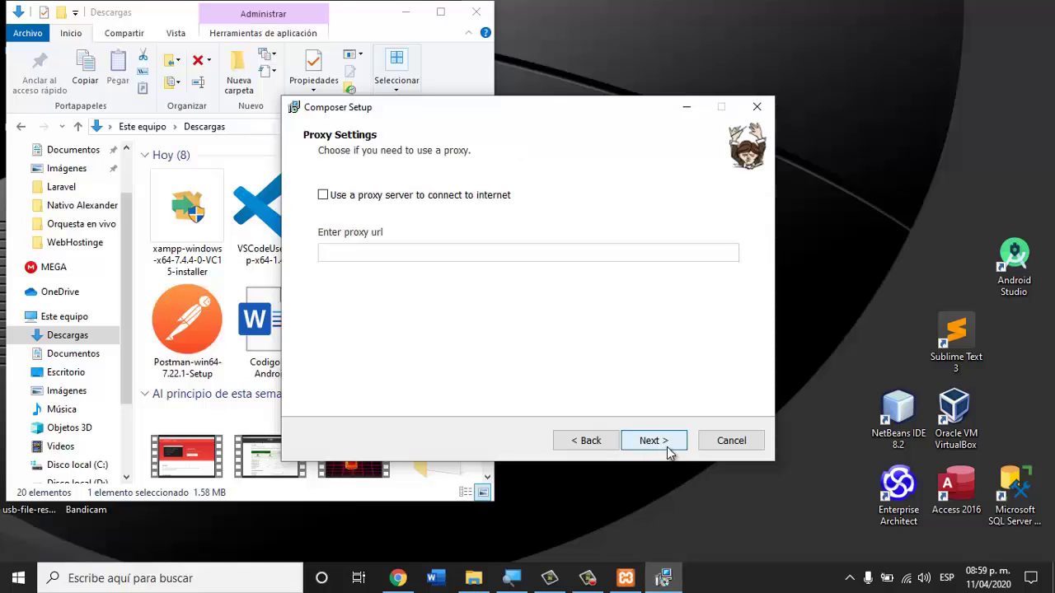
{"action": "left_click", "coordinate": [658, 445]}
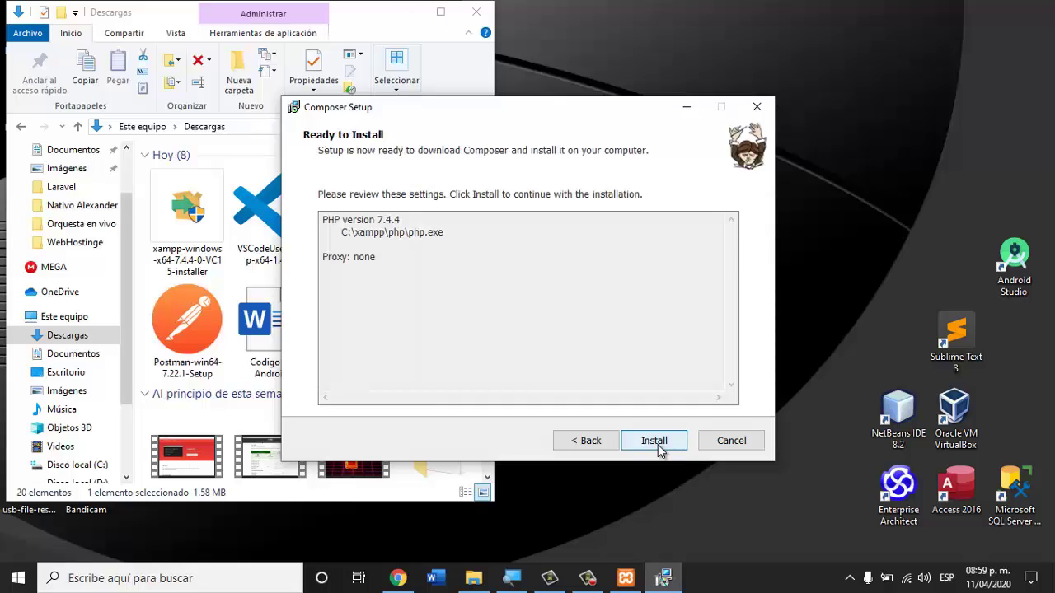
{"action": "left_click", "coordinate": [657, 446]}
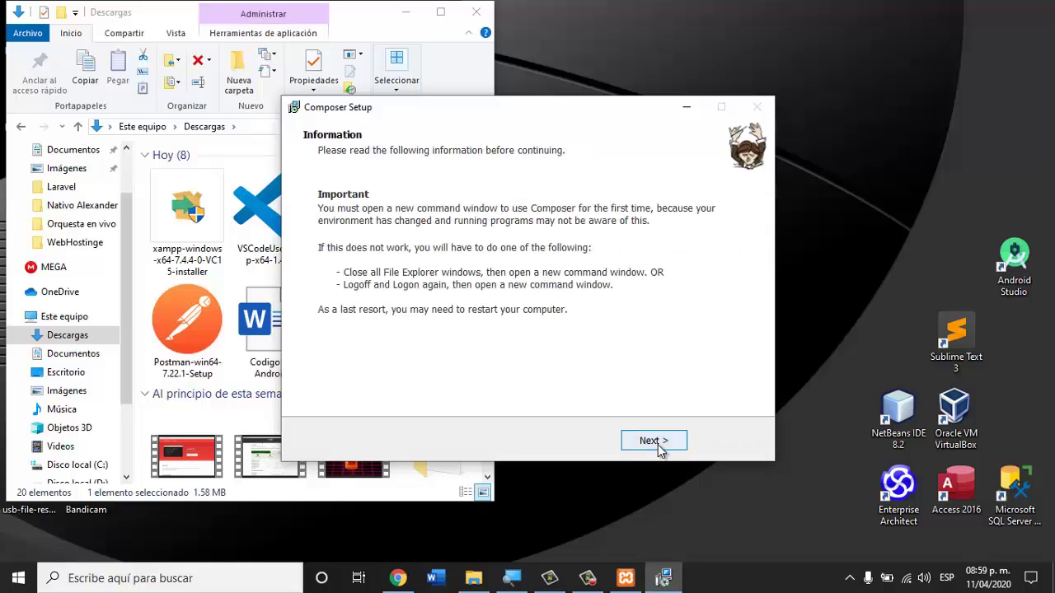
{"action": "left_click", "coordinate": [651, 441]}
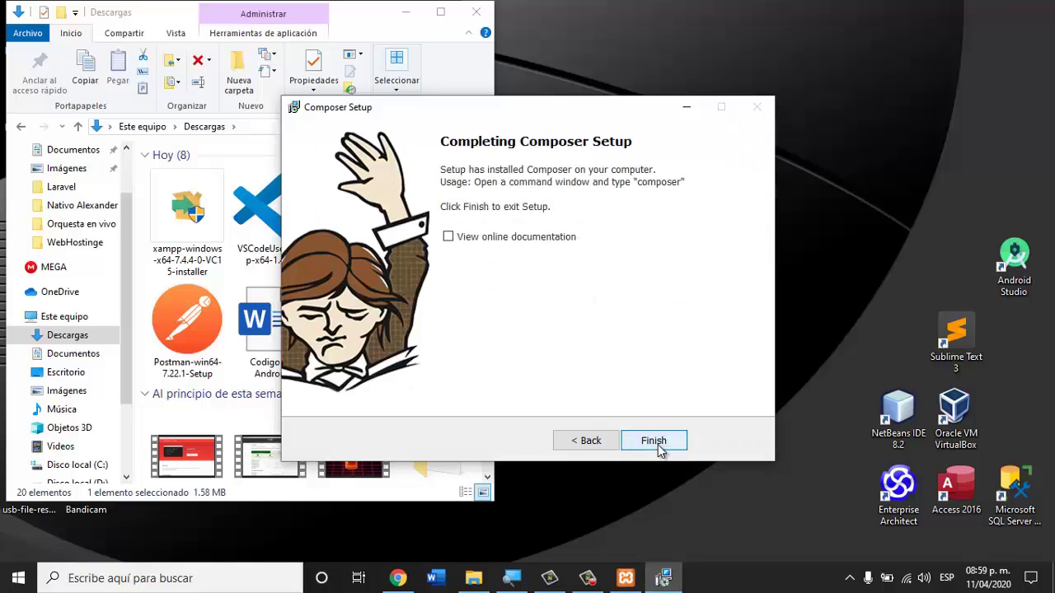
{"action": "left_click", "coordinate": [657, 445]}
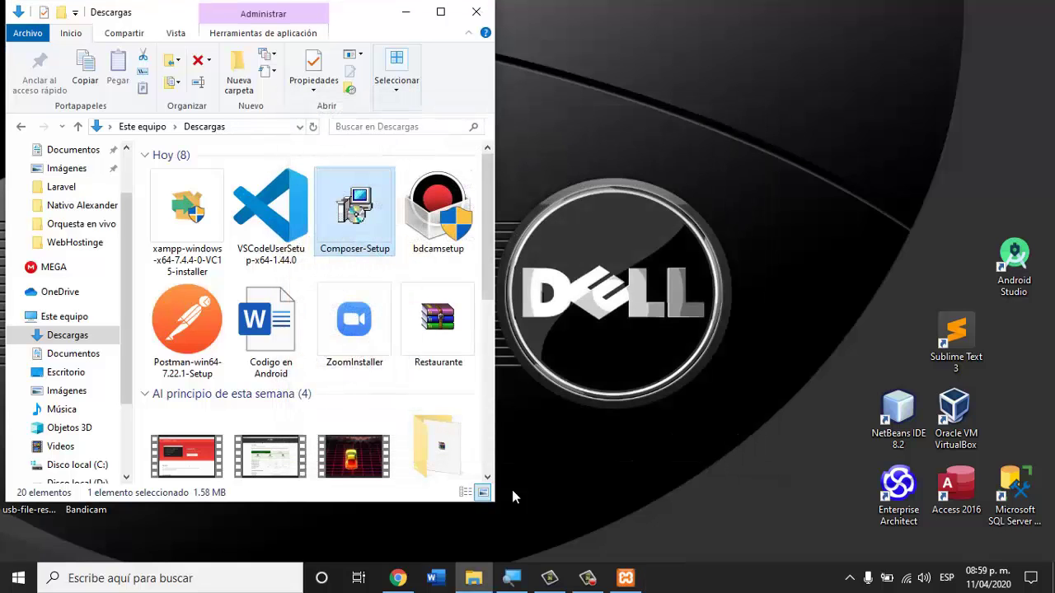
Launch VSCodeUserSetup-x64-1.44.0 from the Descargas folder and accept the licence agreement
{"action": "left_click", "coordinate": [284, 216]}
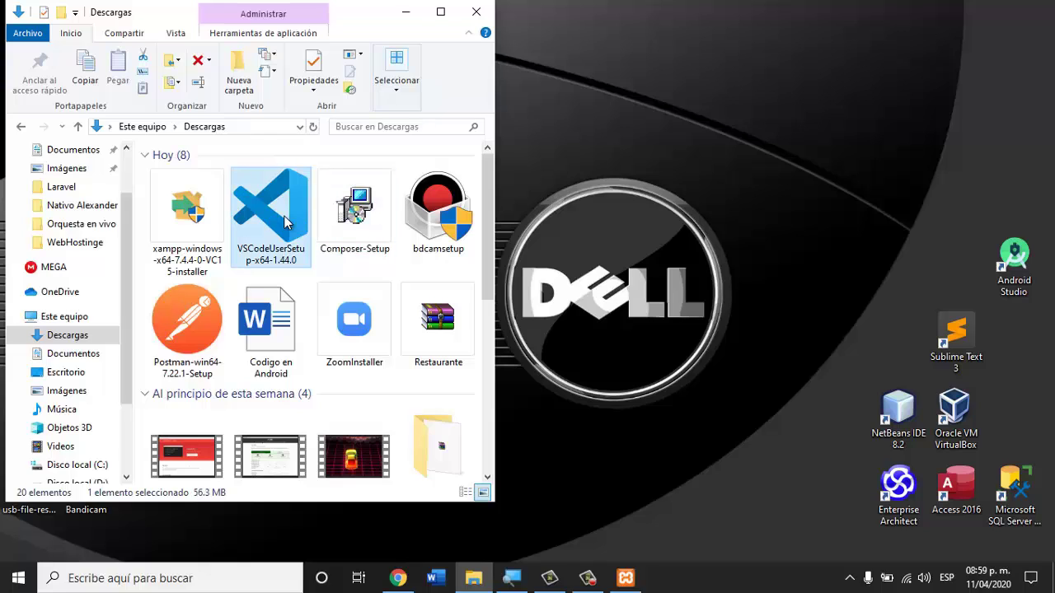
{"action": "double_click", "coordinate": [284, 221]}
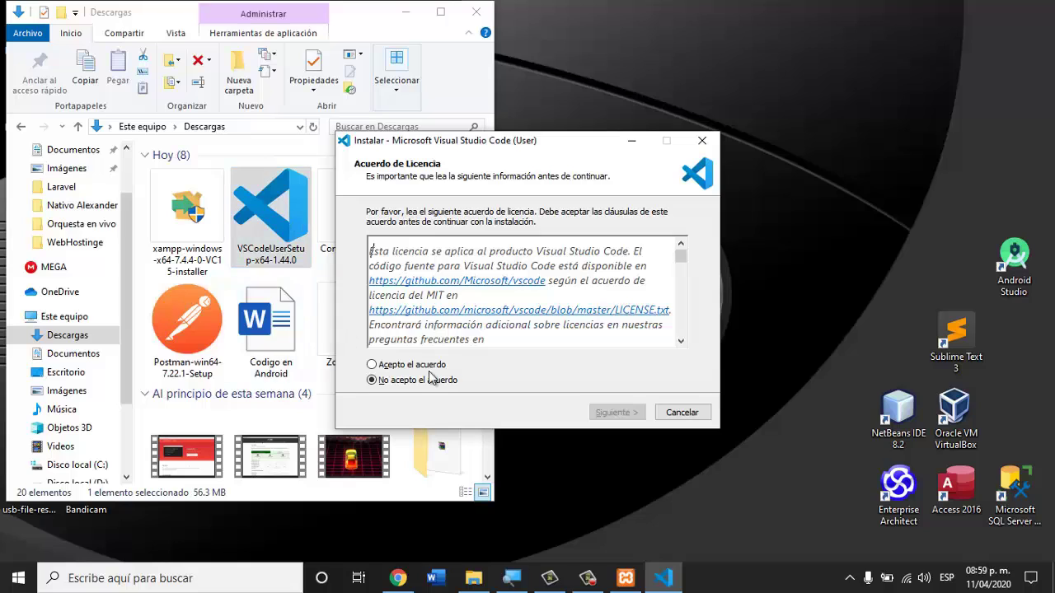
{"action": "left_click", "coordinate": [440, 365]}
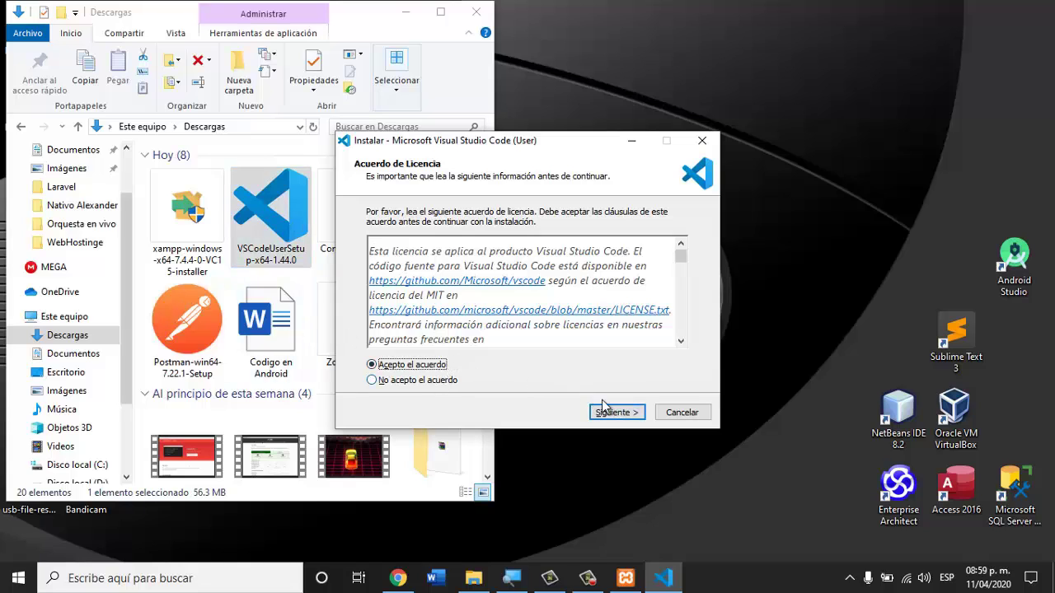
{"action": "left_click", "coordinate": [611, 412]}
Install Visual Studio Code with a desktop icon, the "Abrir con Code" directory action and the PATH entry, and finish the setup with launching enabled
{"action": "left_click", "coordinate": [609, 413]}
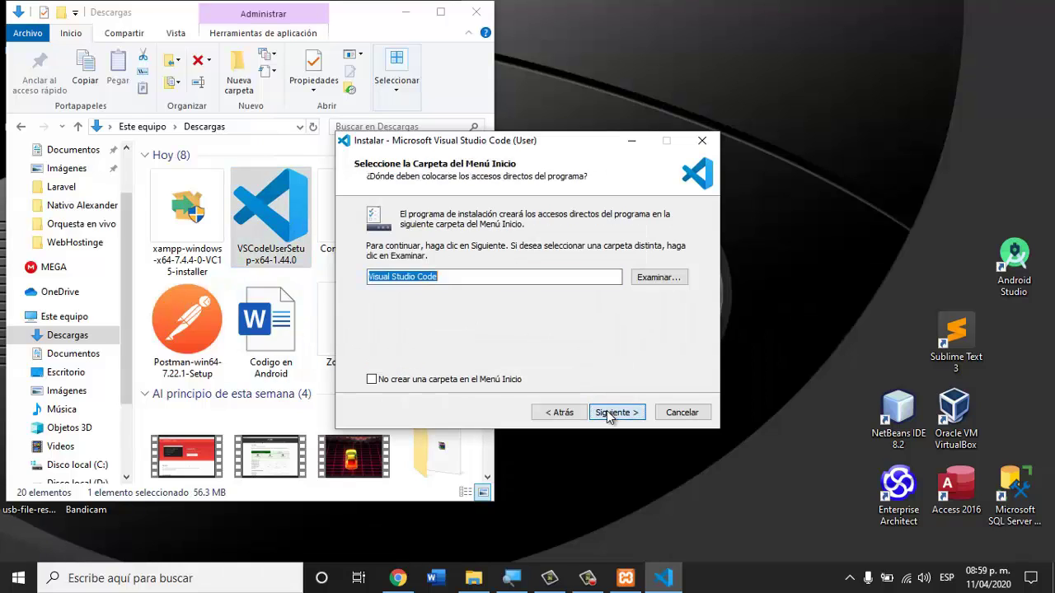
{"action": "left_click", "coordinate": [610, 413]}
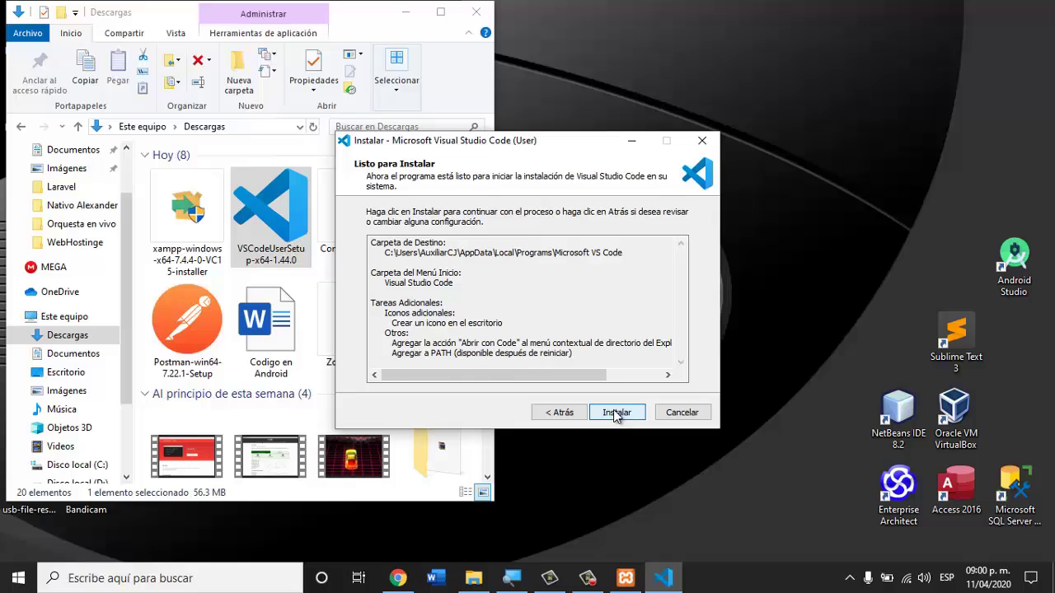
{"action": "left_click", "coordinate": [614, 415]}
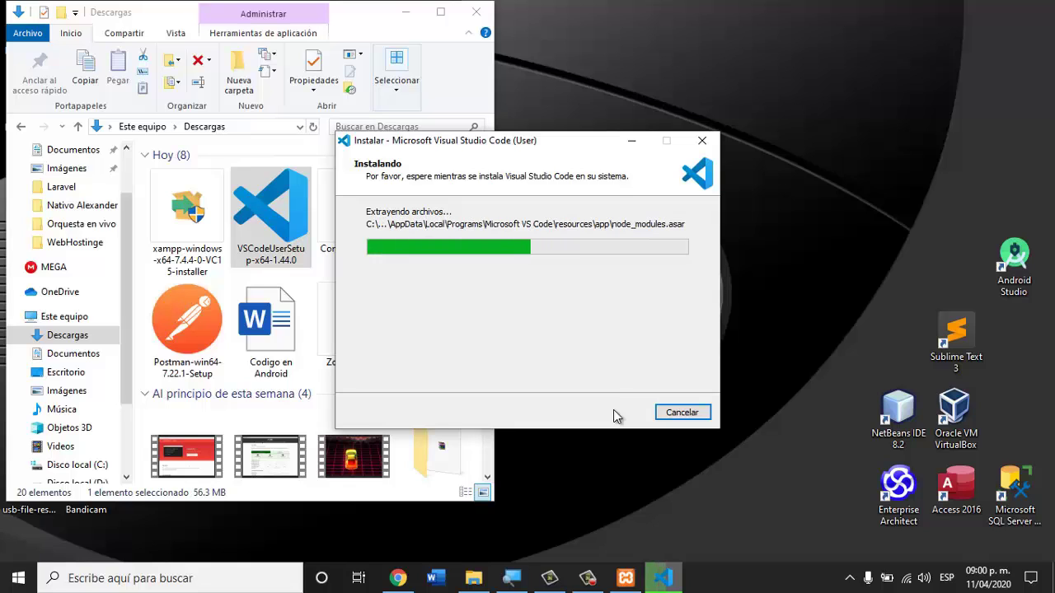
{"action": "left_click", "coordinate": [404, 11]}
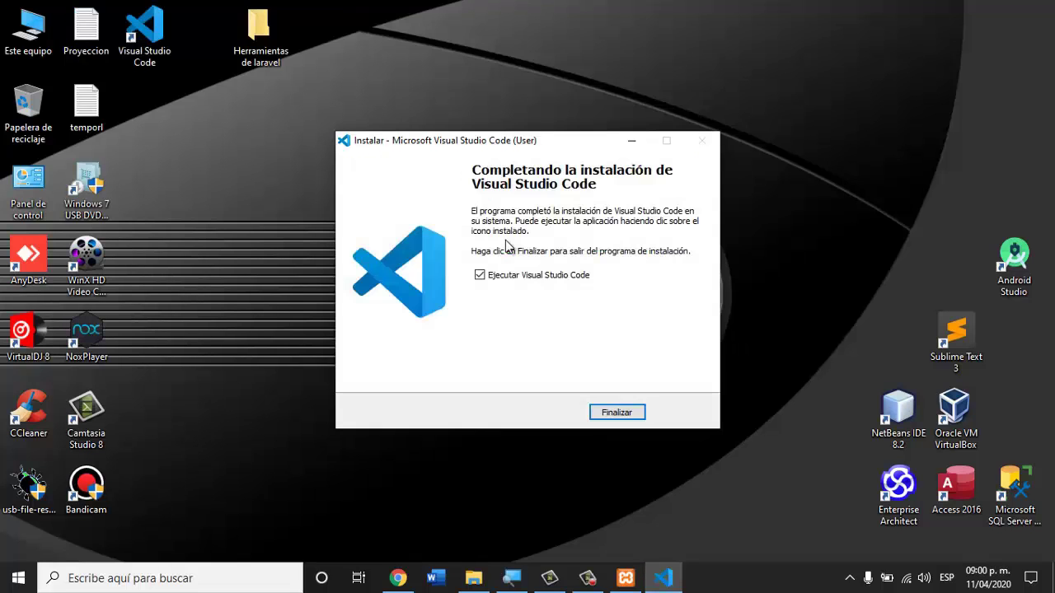
{"action": "left_click", "coordinate": [611, 414]}
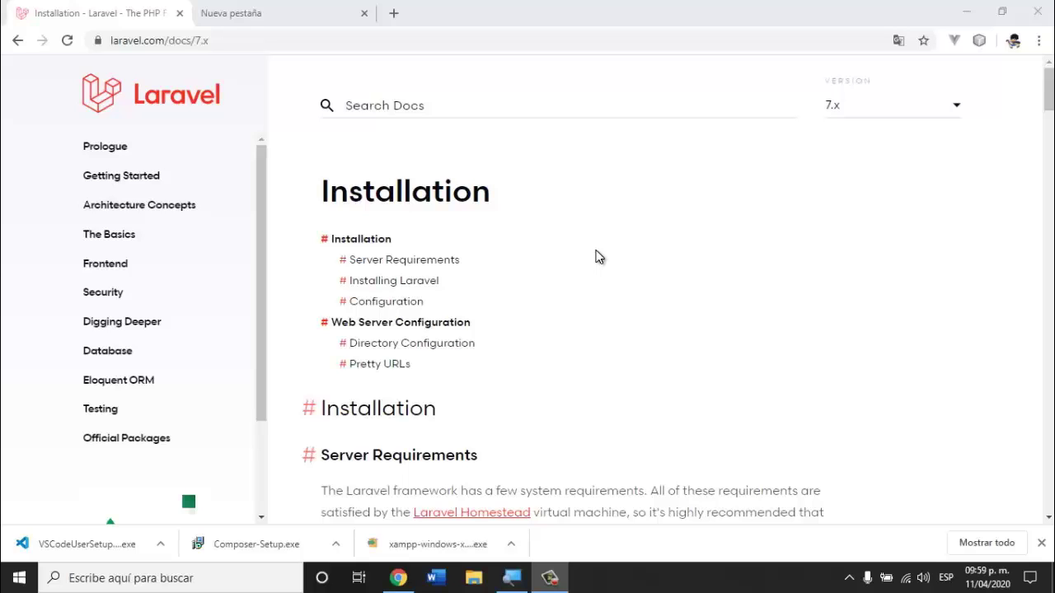
Examine the available Laravel documentation versions and the start of the 7.x Installation page
{"action": "left_click", "coordinate": [557, 296]}
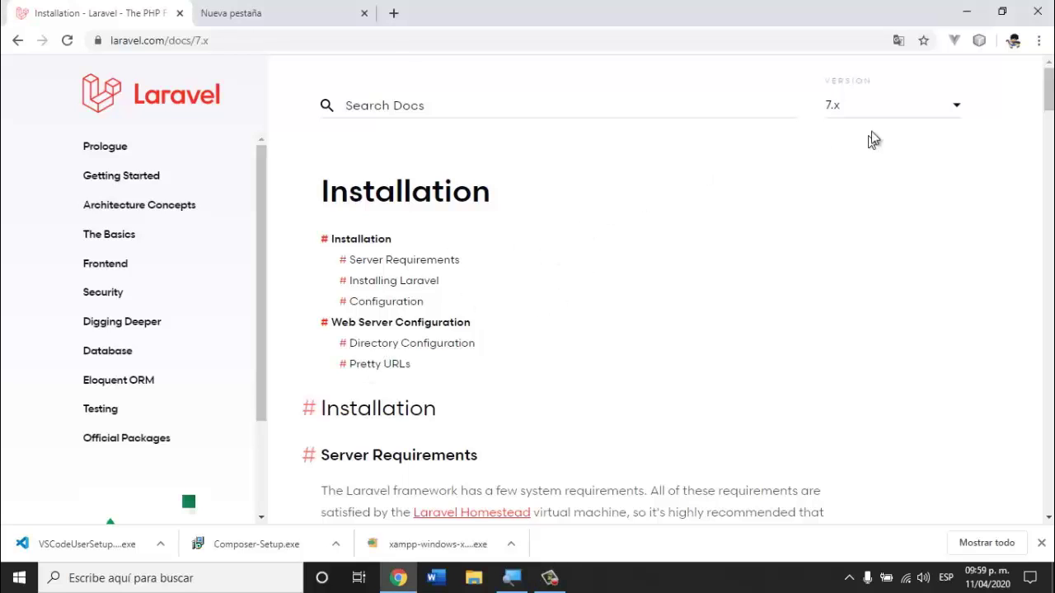
{"action": "left_click", "coordinate": [955, 112]}
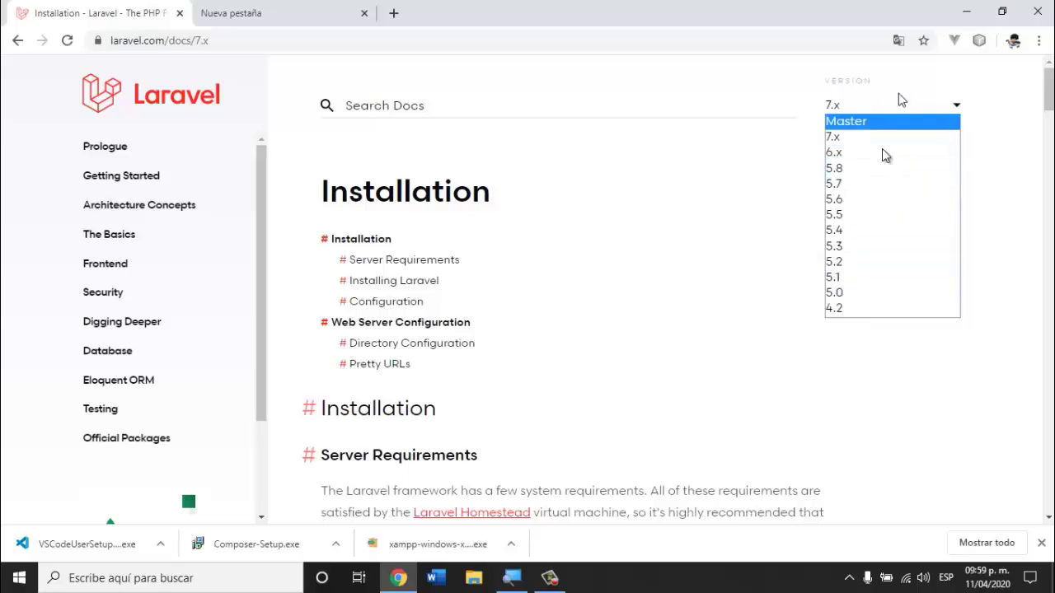
{"action": "left_click", "coordinate": [867, 106]}
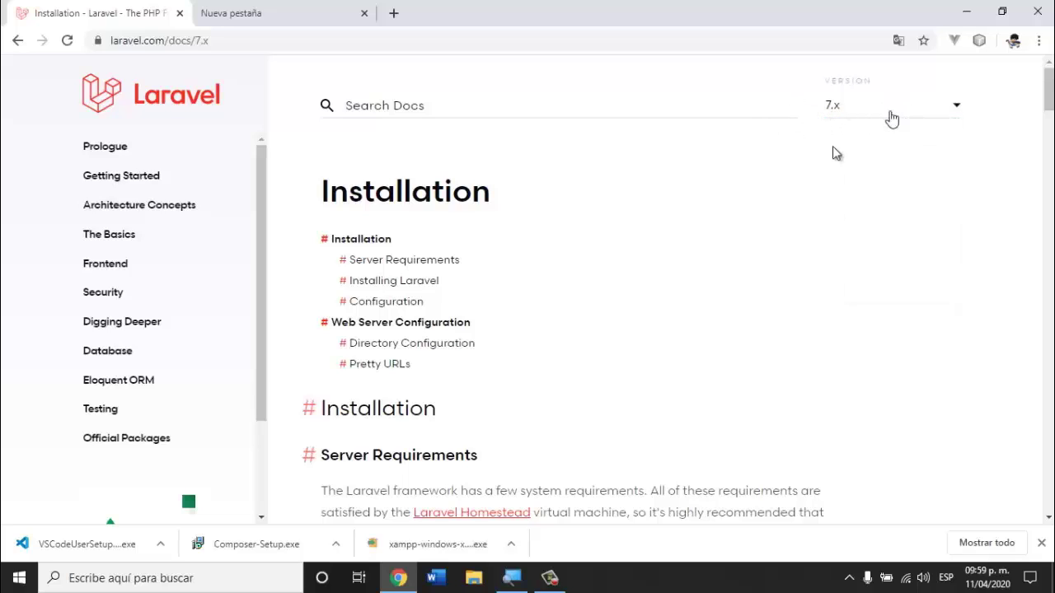
{"action": "left_click", "coordinate": [954, 111]}
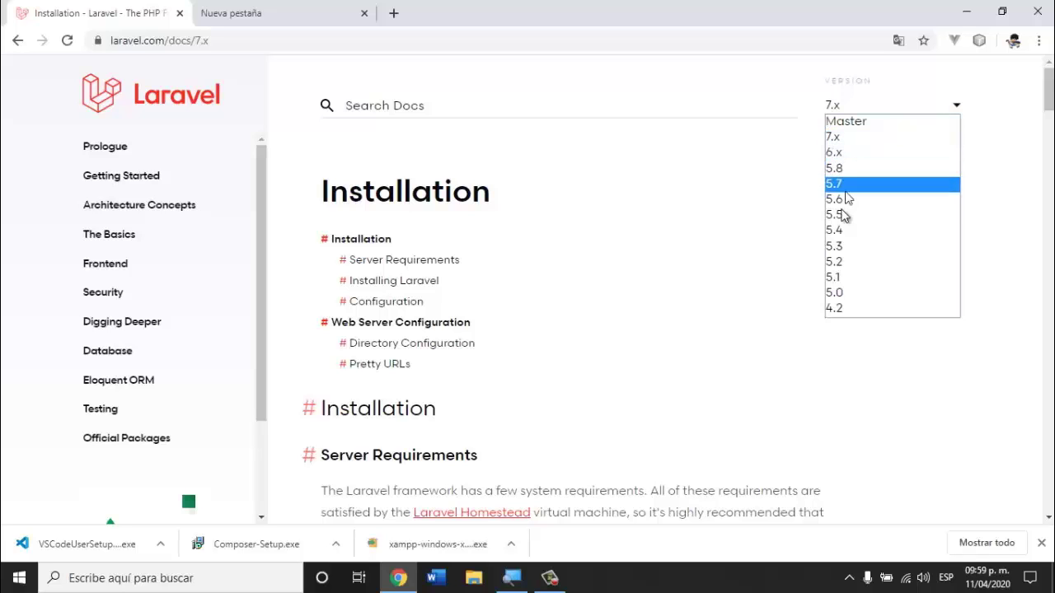
{"action": "left_click", "coordinate": [786, 127]}
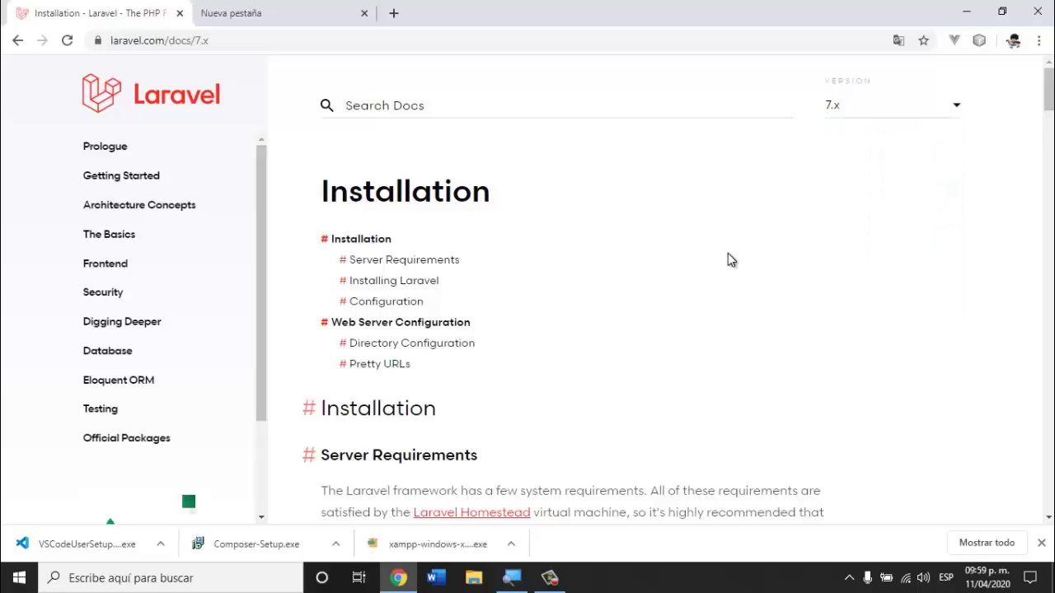
{"action": "scroll", "coordinate": [728, 258], "scroll_direction": "down", "scroll_amount": 4}
{"action": "scroll", "coordinate": [728, 259], "scroll_direction": "up", "scroll_amount": 4}
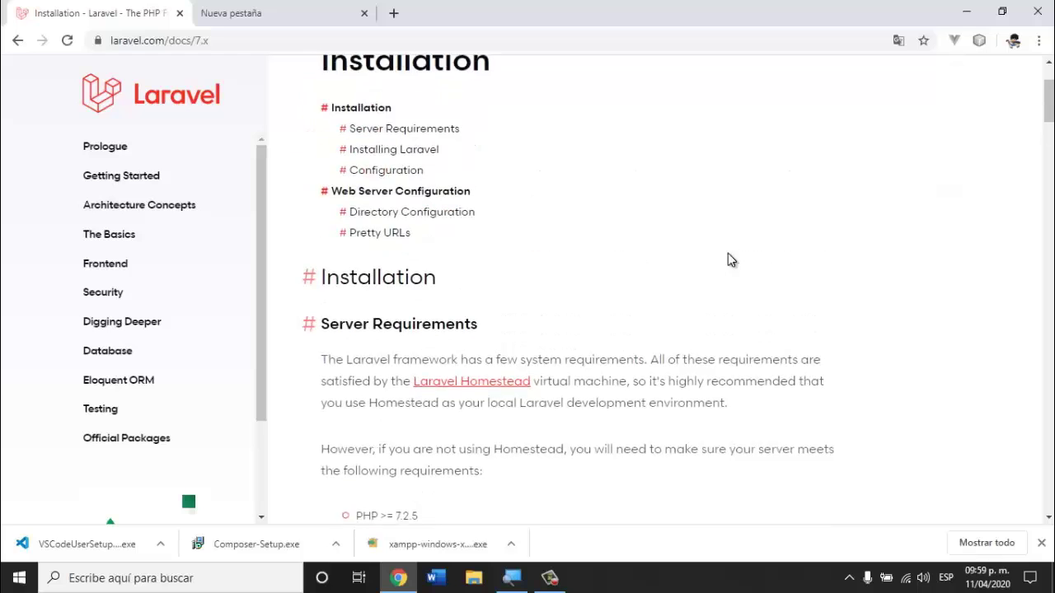
{"action": "scroll", "coordinate": [728, 258], "scroll_direction": "down", "scroll_amount": 1}
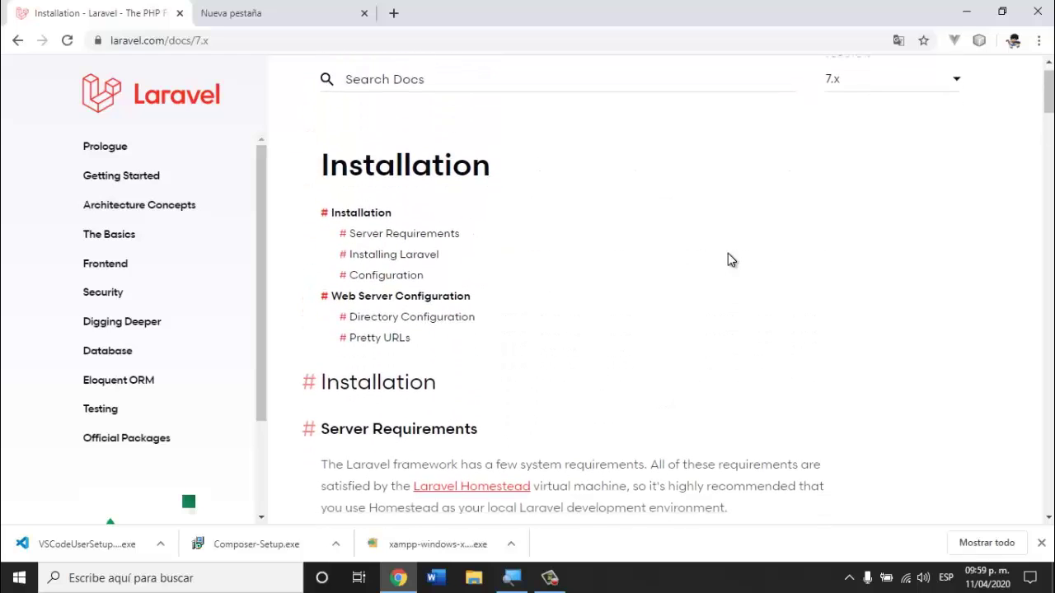
{"action": "scroll", "coordinate": [727, 259], "scroll_direction": "up", "scroll_amount": 1}
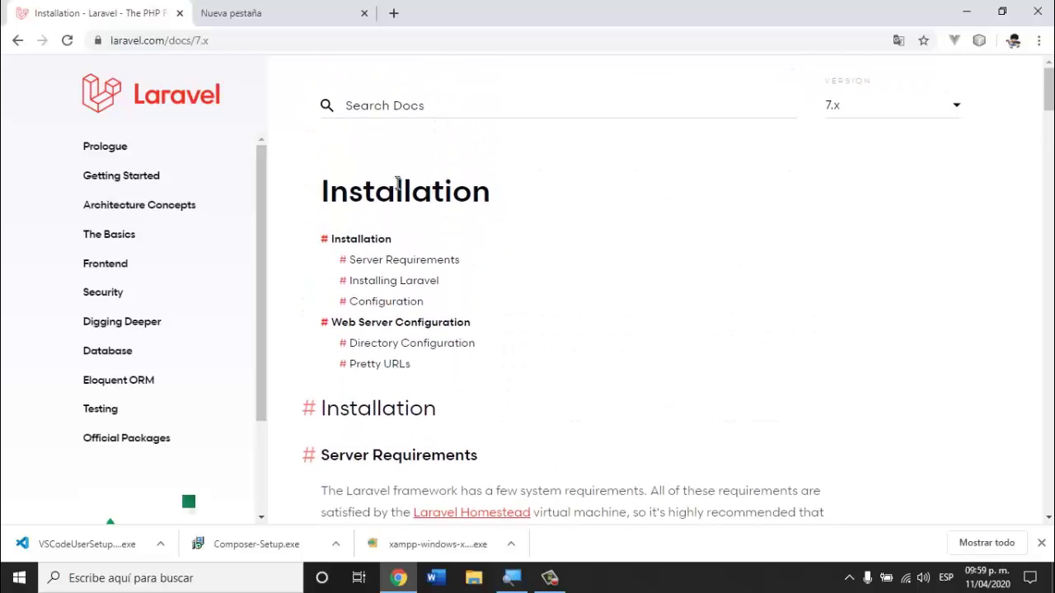
Copy the command "composer create-project --prefer-dist laravel/laravel blog" from the Via Composer Create-Project section of the Laravel documentation
{"action": "scroll", "coordinate": [613, 304], "scroll_direction": "down", "scroll_amount": 5}
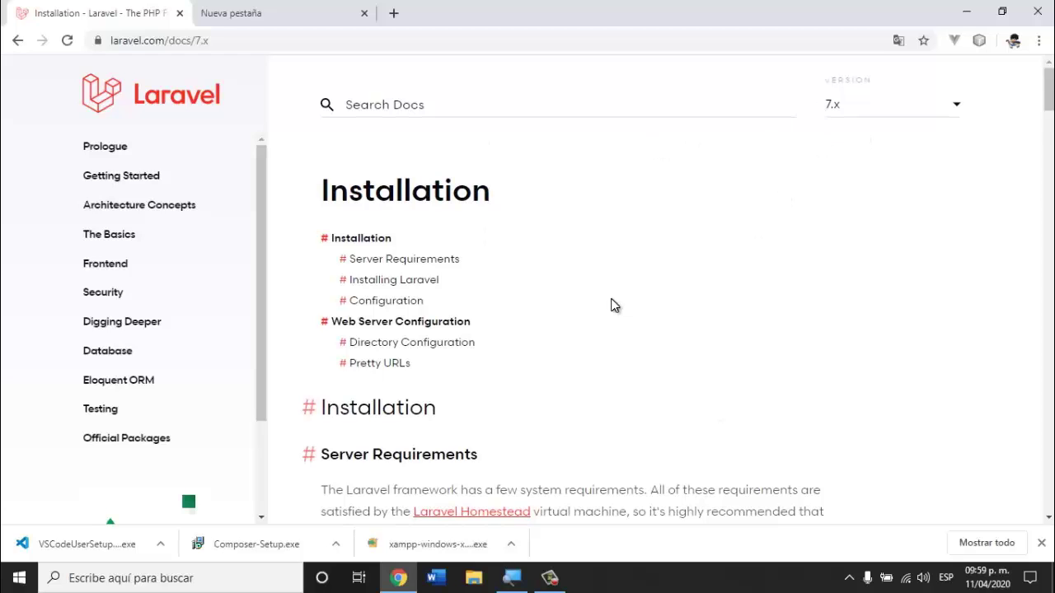
{"action": "scroll", "coordinate": [612, 304], "scroll_direction": "down", "scroll_amount": 5}
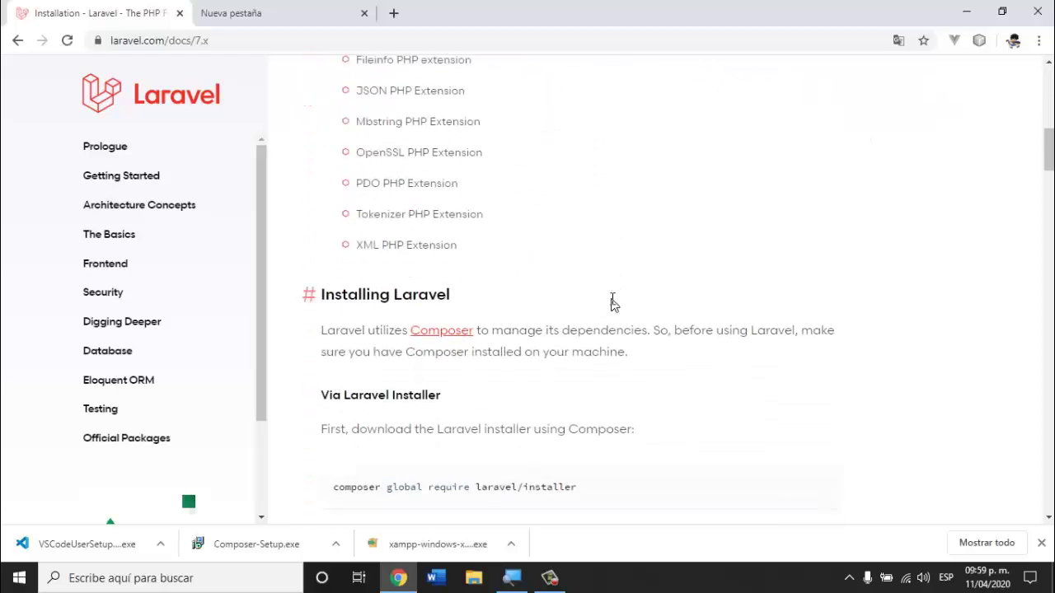
{"action": "scroll", "coordinate": [613, 304], "scroll_direction": "down", "scroll_amount": 1}
{"action": "scroll", "coordinate": [612, 304], "scroll_direction": "down", "scroll_amount": 2}
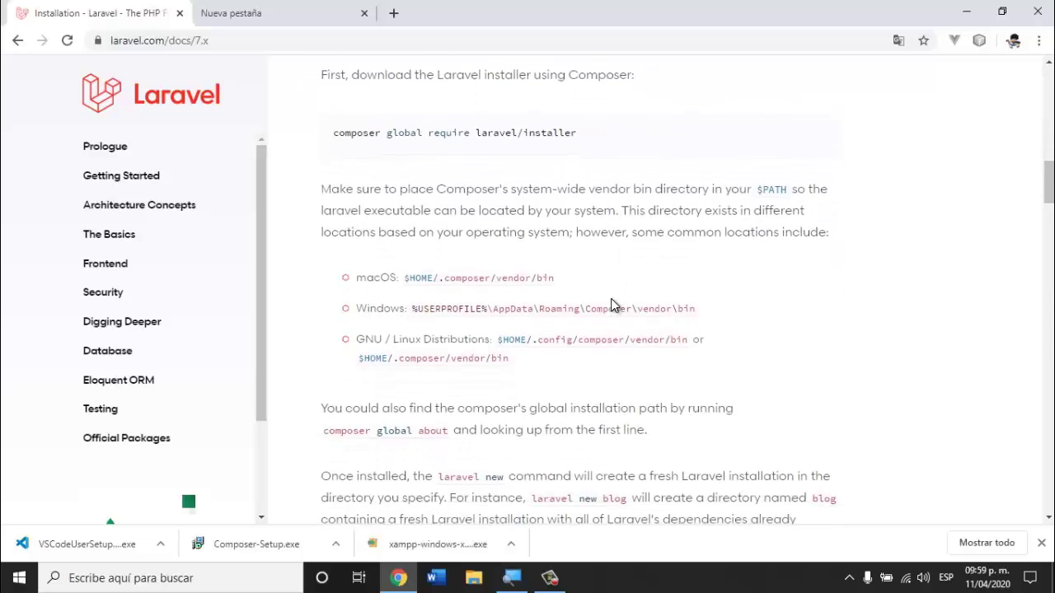
{"action": "scroll", "coordinate": [602, 438], "scroll_direction": "down", "scroll_amount": 3}
{"action": "scroll", "coordinate": [601, 443], "scroll_direction": "down", "scroll_amount": 3}
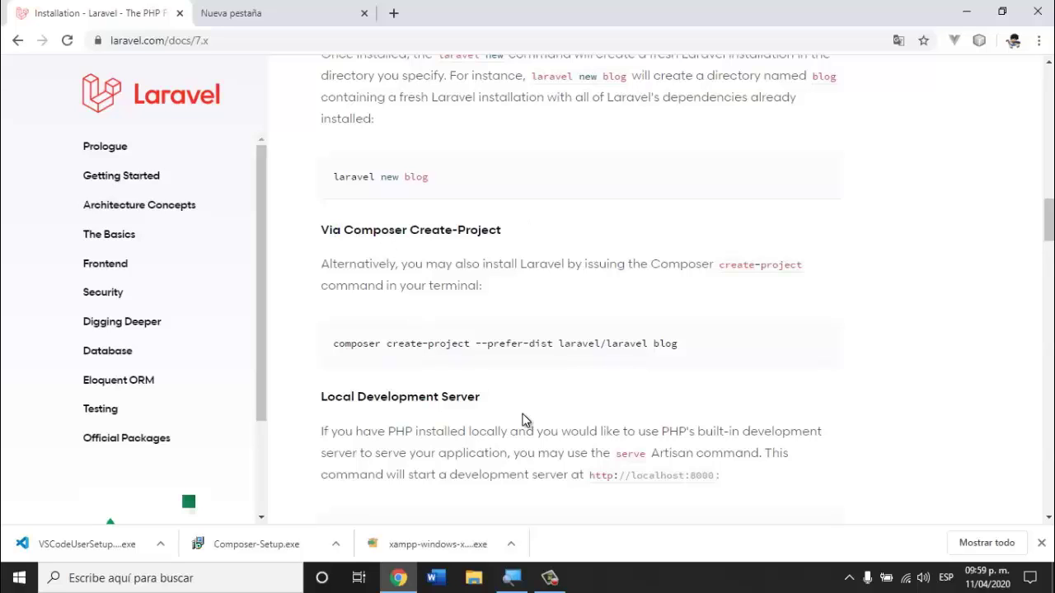
{"action": "left_click_drag", "start_coordinate": [700, 351], "coordinate": [331, 346]}
{"action": "key", "text": "ctrl+c"}
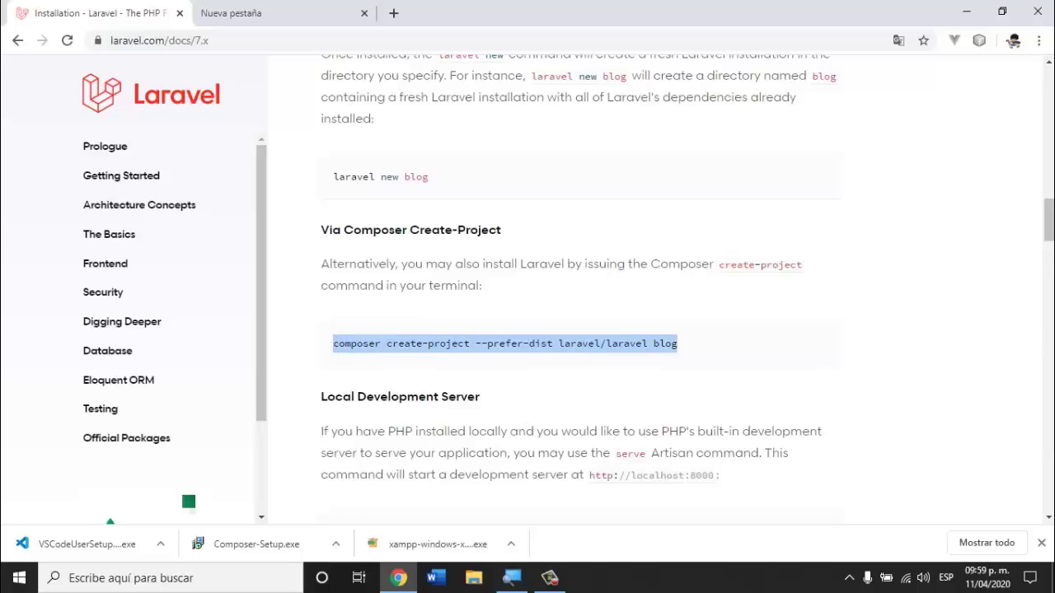
{"action": "left_click", "coordinate": [459, 330]}
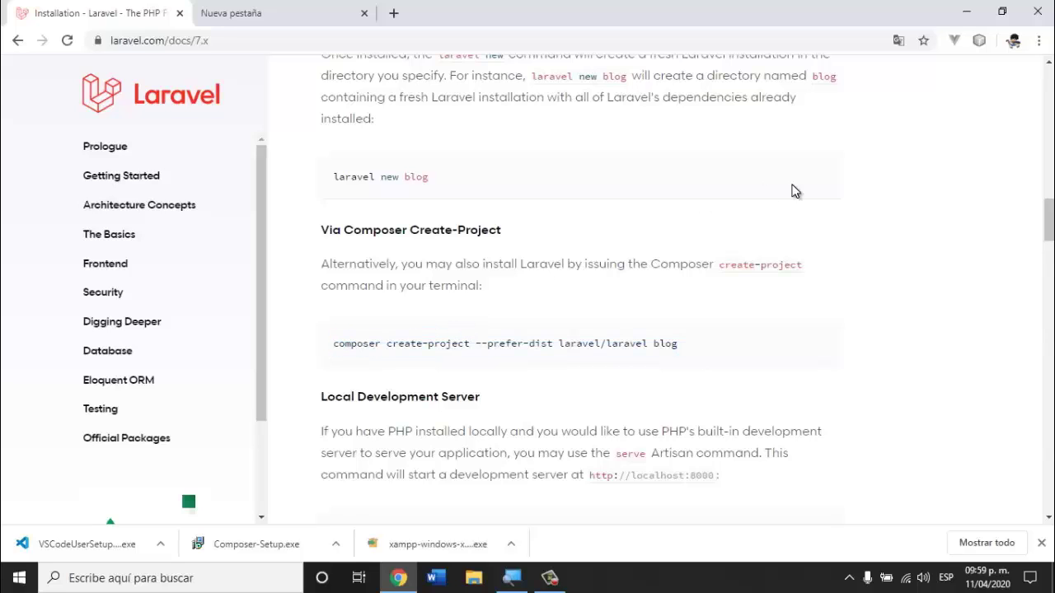
Minimize the browser and open the C:\xampp\htdocs folder in File Explorer
{"action": "left_click", "coordinate": [966, 11]}
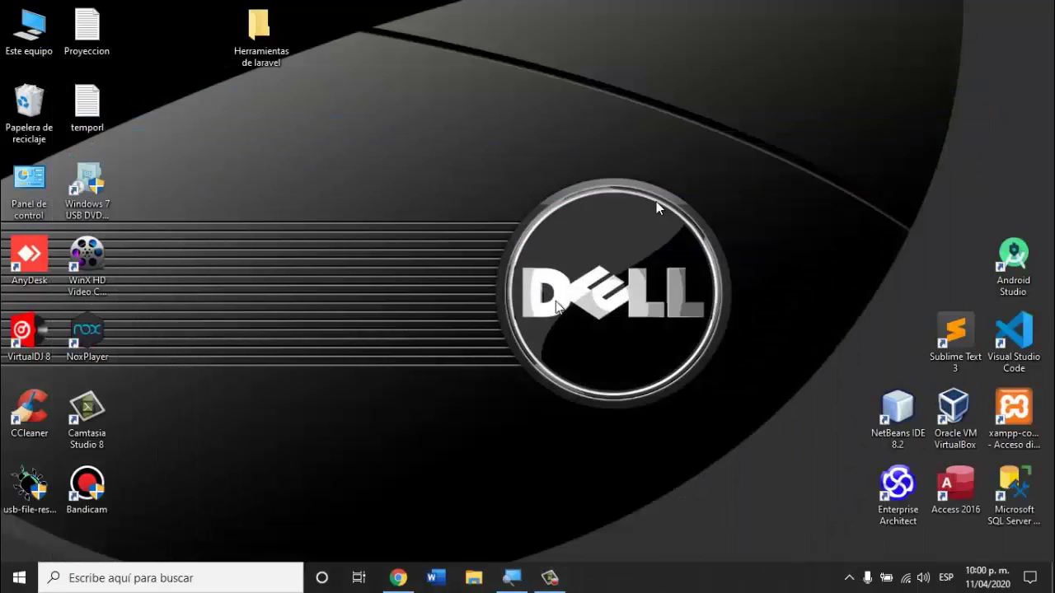
{"action": "left_click", "coordinate": [33, 23]}
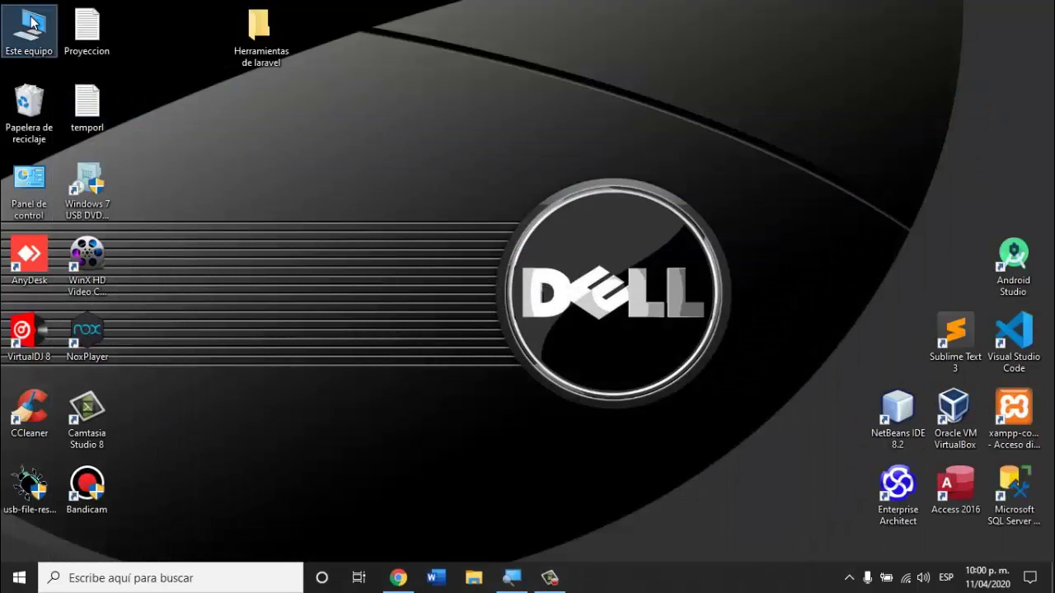
{"action": "double_click", "coordinate": [33, 23]}
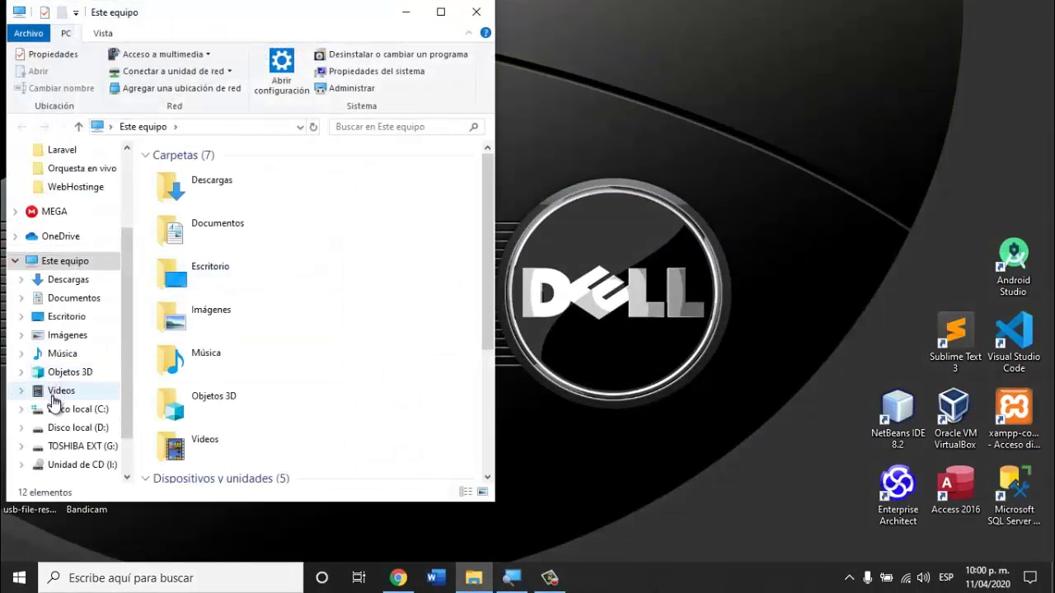
{"action": "left_click", "coordinate": [72, 408]}
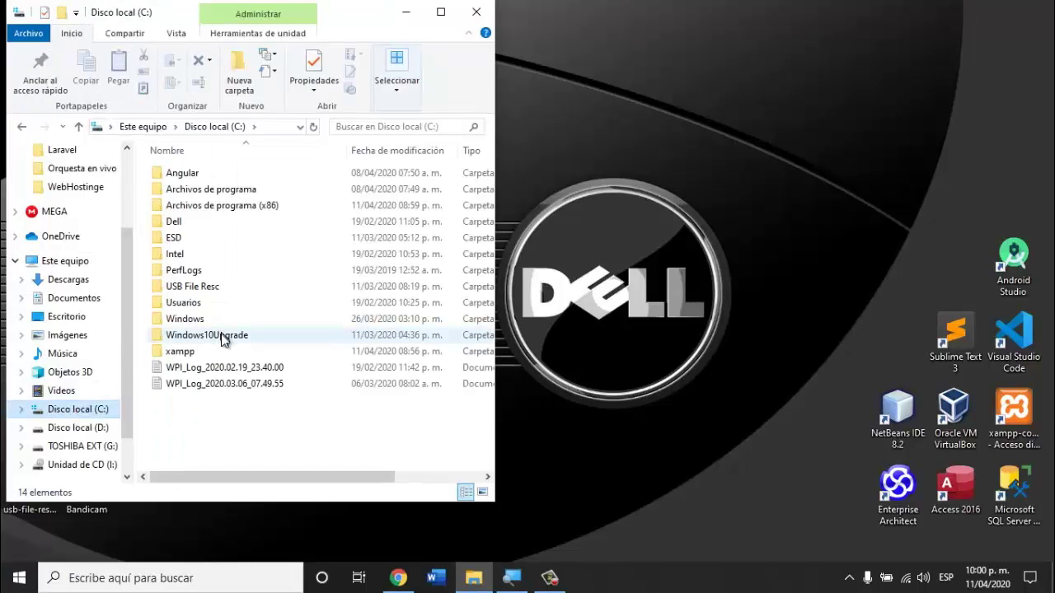
{"action": "double_click", "coordinate": [216, 350]}
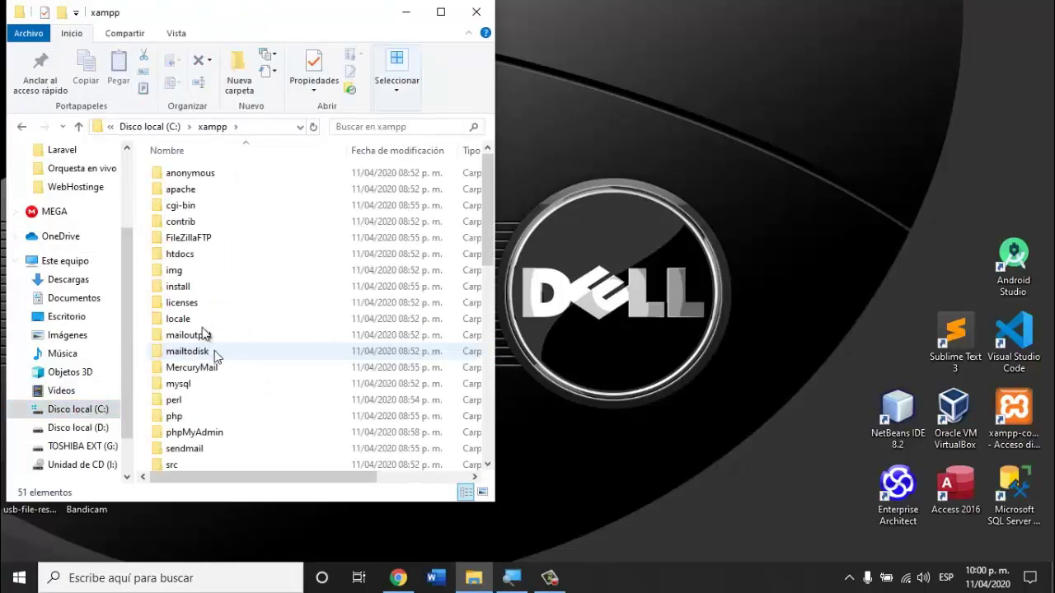
{"action": "left_click", "coordinate": [194, 260]}
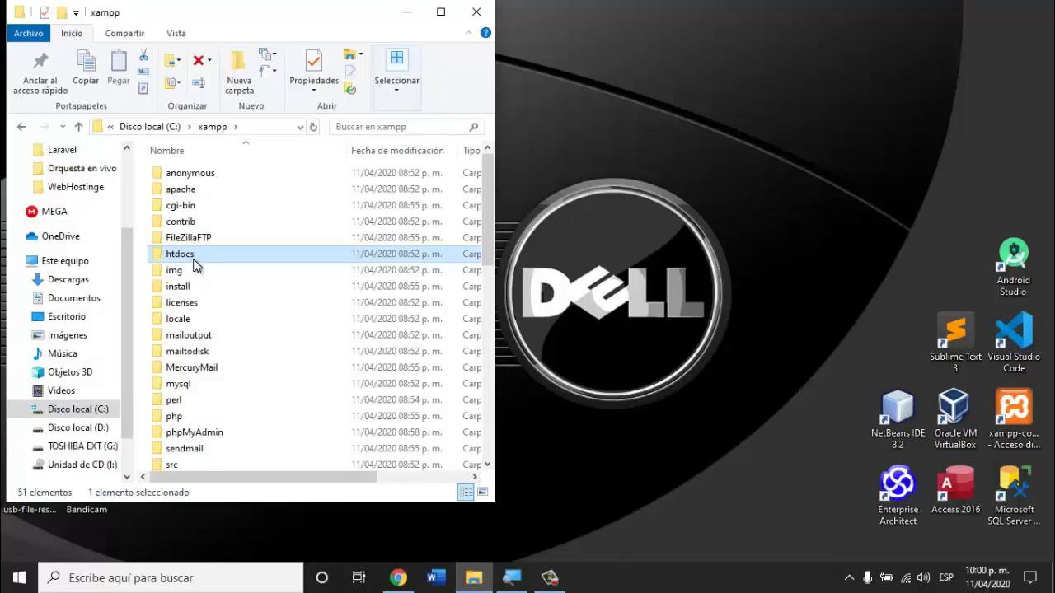
{"action": "double_click", "coordinate": [195, 262]}
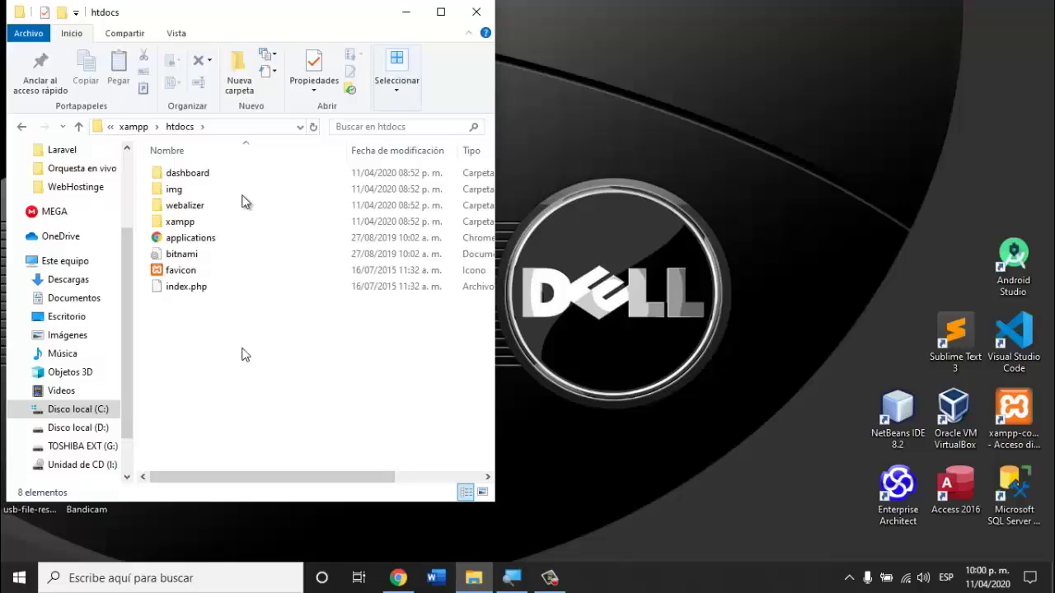
Open a Command Prompt in the C:\xampp\htdocs folder by running cmd from there
{"action": "left_click", "coordinate": [285, 134]}
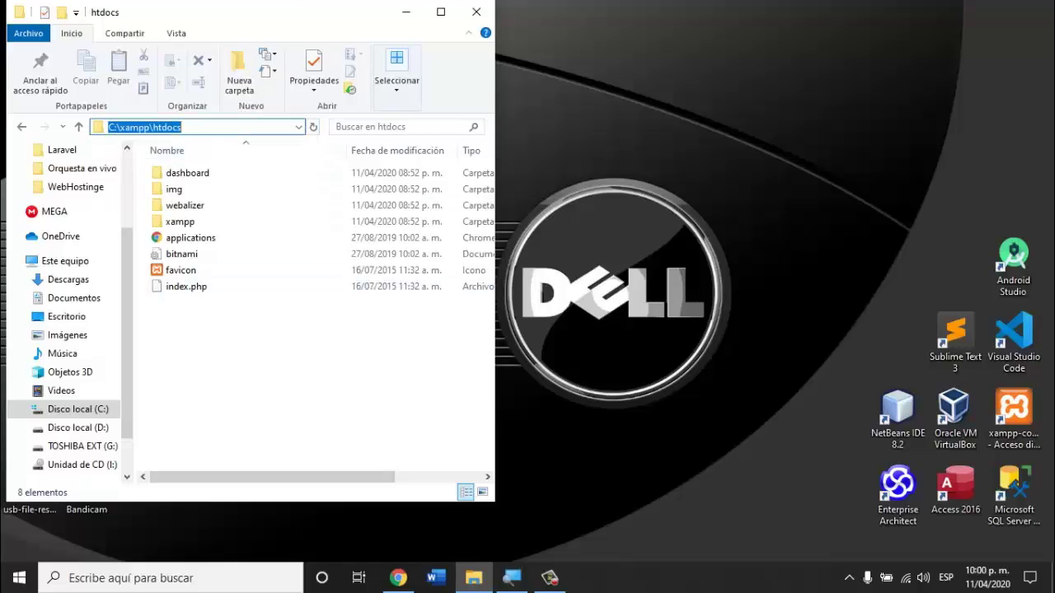
{"action": "type", "text": "cmd"}
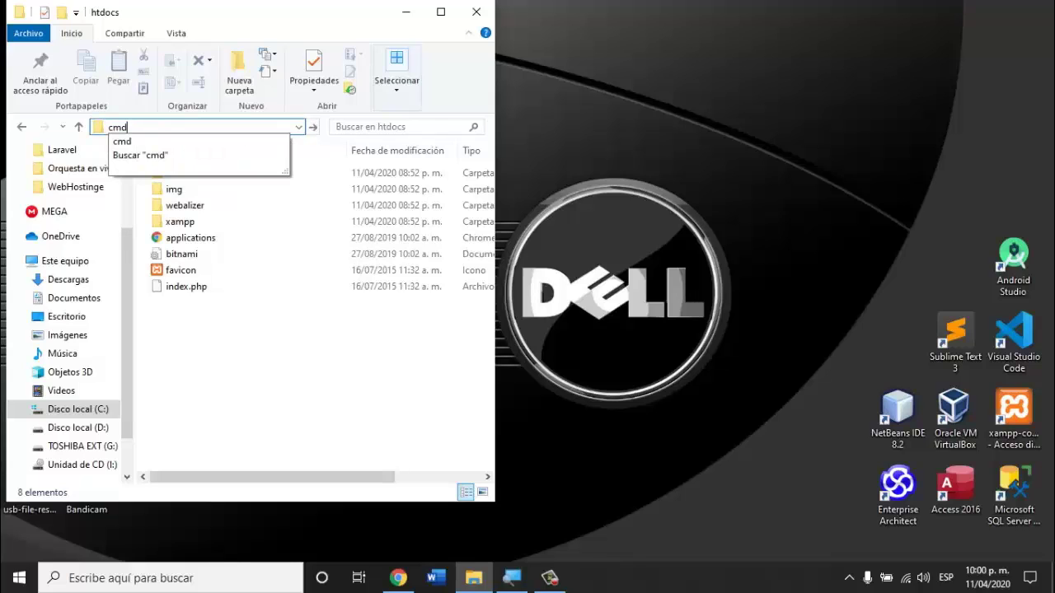
{"action": "key", "text": "Return"}
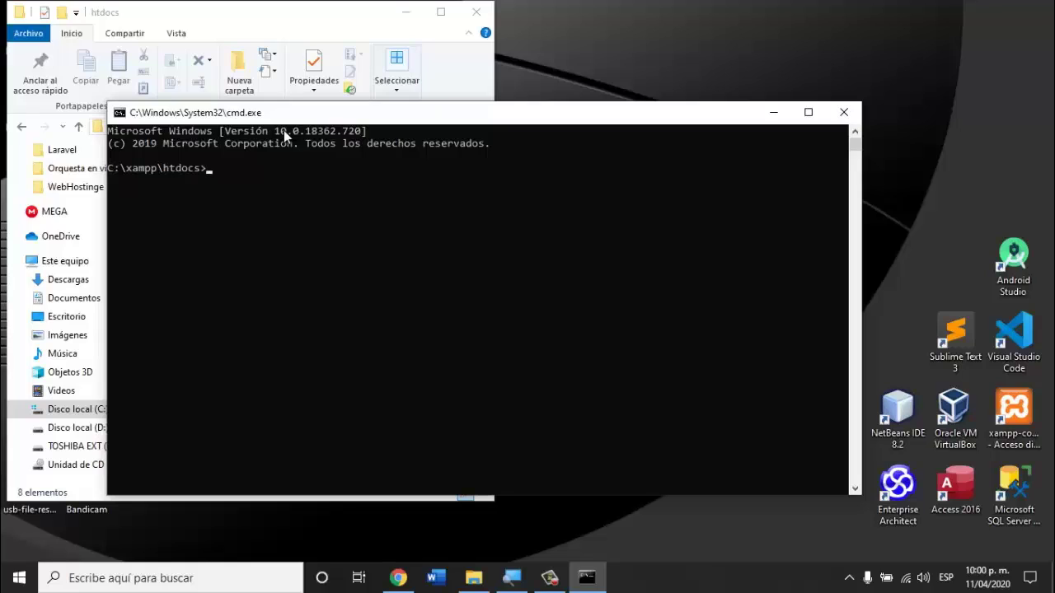
{"action": "key", "text": "ctrl+v"}
{"action": "key", "text": "ctrl+v"}
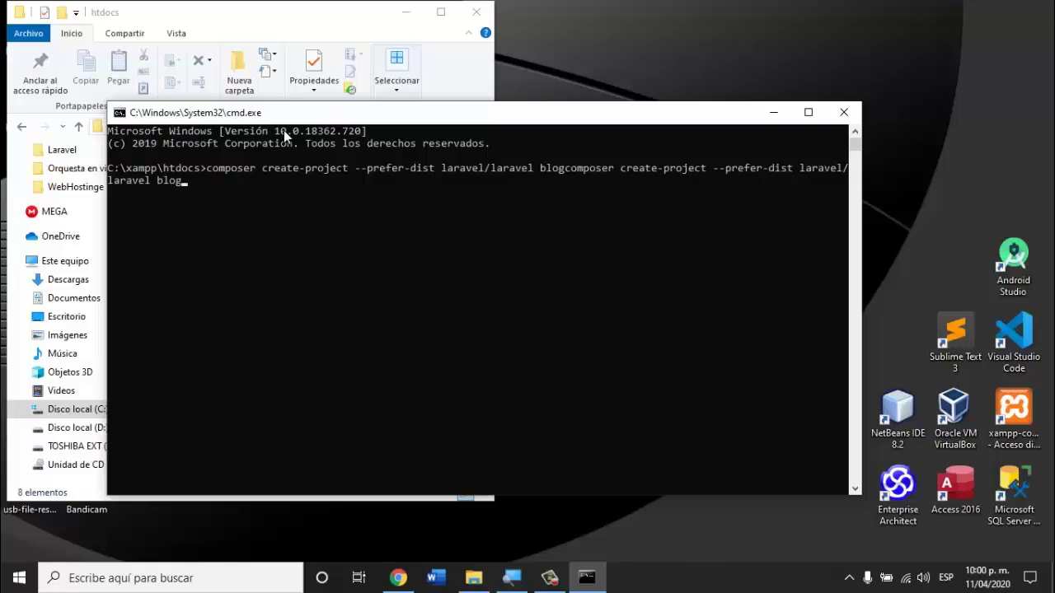
{"action": "key", "text": "ctrl+z"}
{"action": "key", "text": "BackSpace"}
{"action": "key", "text": "BackSpace"}
{"action": "key", "text": "BackSpace"}
{"action": "key", "text": "BackSpace"}
{"action": "key", "text": "BackSpace"}
{"action": "key", "text": "BackSpace"}
{"action": "key", "text": "BackSpace"}
{"action": "key", "text": "BackSpace"}
{"action": "key", "text": "BackSpace"}
{"action": "key", "text": "BackSpace"}
{"action": "key", "text": "BackSpace"}
{"action": "key", "text": "BackSpace"}
{"action": "key", "text": "BackSpace"}
{"action": "key", "text": "BackSpace"}
{"action": "key", "text": "BackSpace"}
{"action": "key", "text": "BackSpace"}
{"action": "key", "text": "BackSpace"}
{"action": "key", "text": "BackSpace"}
{"action": "key", "text": "BackSpace"}
{"action": "key", "text": "BackSpace"}
{"action": "key", "text": "BackSpace"}
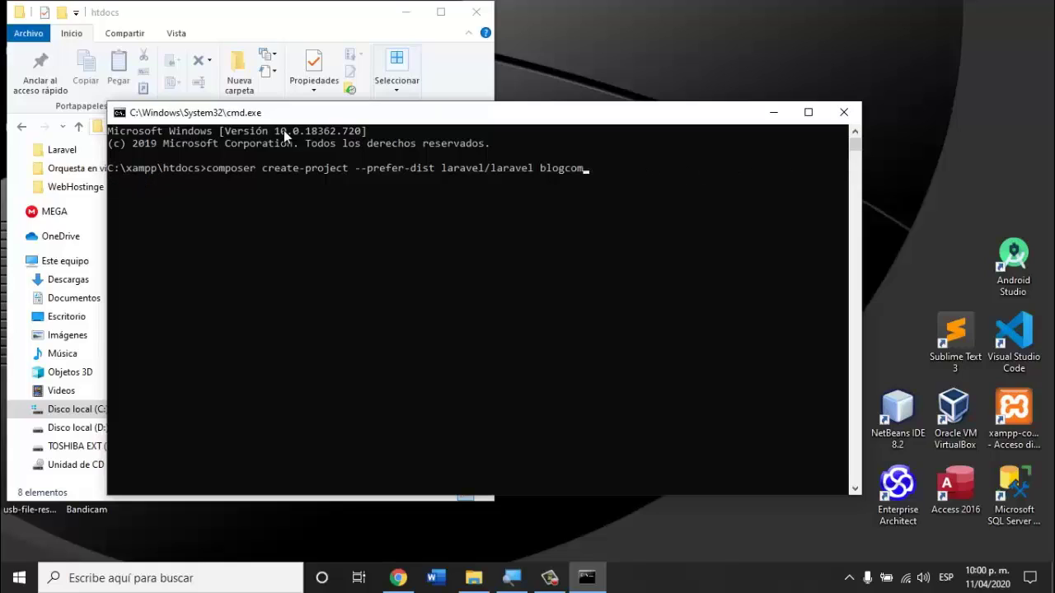
{"action": "key", "text": "BackSpace"}
{"action": "key", "text": "BackSpace"}
{"action": "key", "text": "BackSpace"}
{"action": "key", "text": "BackSpace"}
{"action": "key", "text": "BackSpace"}
{"action": "key", "text": "BackSpace"}
{"action": "key", "text": "BackSpace"}
{"action": "key", "text": "BackSpace"}
{"action": "key", "text": "BackSpace"}
{"action": "key", "text": "BackSpace"}
{"action": "key", "text": "BackSpace"}
{"action": "key", "text": "BackSpace"}
{"action": "key", "text": "BackSpace"}
{"action": "key", "text": "BackSpace"}
{"action": "key", "text": "BackSpace"}
{"action": "key", "text": "BackSpace"}
{"action": "key", "text": "BackSpace"}
{"action": "key", "text": "BackSpace"}
{"action": "key", "text": "BackSpace"}
{"action": "key", "text": "BackSpace"}
{"action": "key", "text": "BackSpace"}
{"action": "key", "text": "BackSpace"}
{"action": "key", "text": "BackSpace"}
{"action": "key", "text": "BackSpace"}
{"action": "key", "text": "BackSpace"}
{"action": "key", "text": "BackSpace"}
{"action": "key", "text": "BackSpace"}
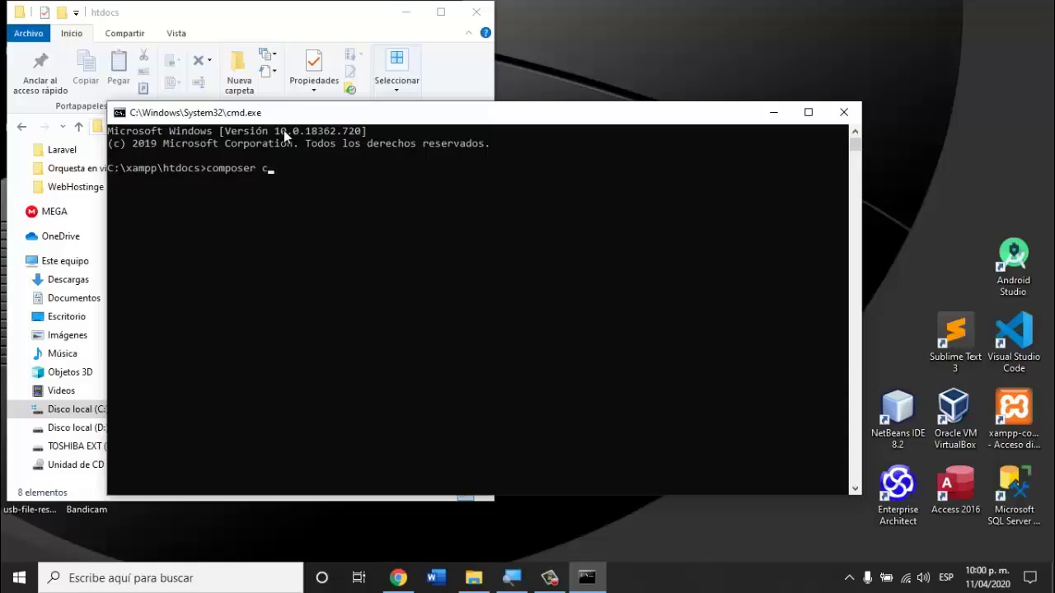
{"action": "key", "text": "BackSpace"}
Create the Laravel project by running "composer create-project --prefer-dist laravel/laravel cursoLaravel7" in C:\xampp\htdocs
{"action": "key", "text": "ctrl+v"}
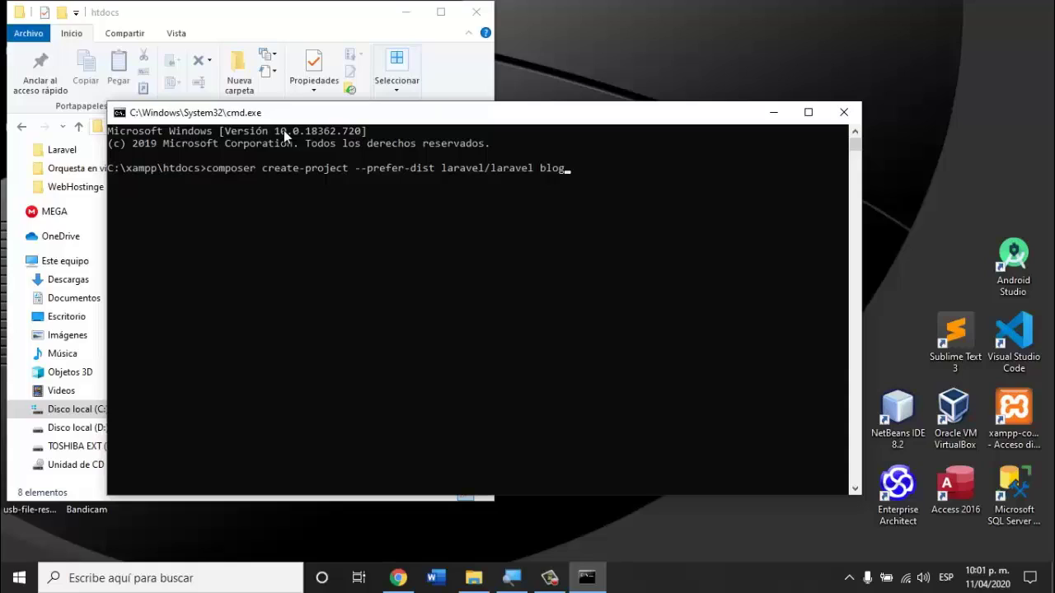
{"action": "key", "text": "BackSpace"}
{"action": "key", "text": "BackSpace"}
{"action": "key", "text": "BackSpace"}
{"action": "key", "text": "BackSpace"}
{"action": "key", "text": "BackSpace"}
{"action": "type", "text": "cursoLaravel7"}
{"action": "key", "text": "Return"}
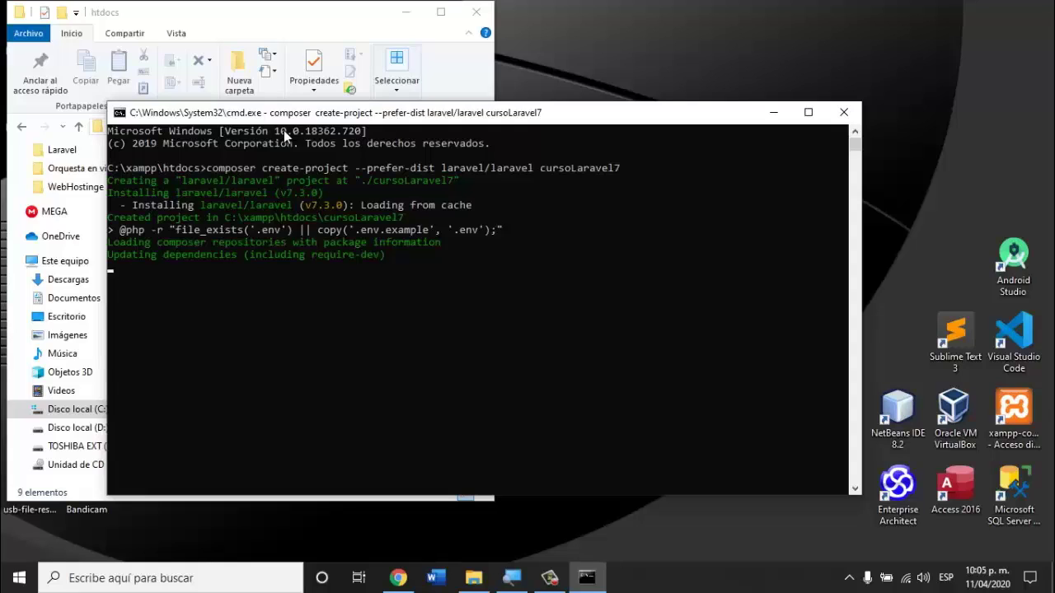
{"action": "left_click", "coordinate": [312, 280]}
{"action": "key", "text": "Escape"}
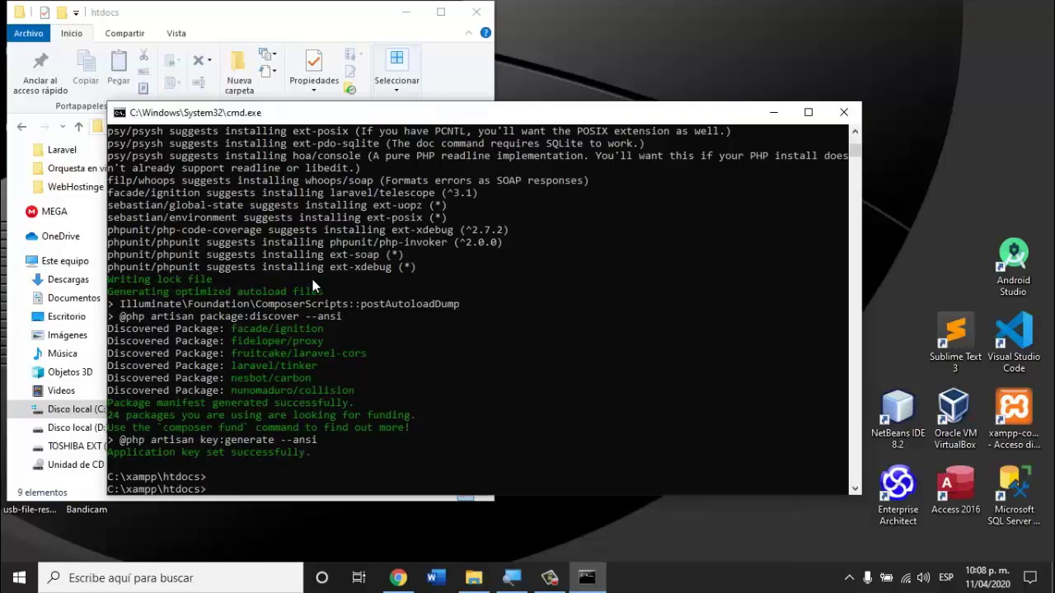
Close the Command Prompt and refresh the htdocs folder listing in File Explorer
{"action": "left_click", "coordinate": [597, 339]}
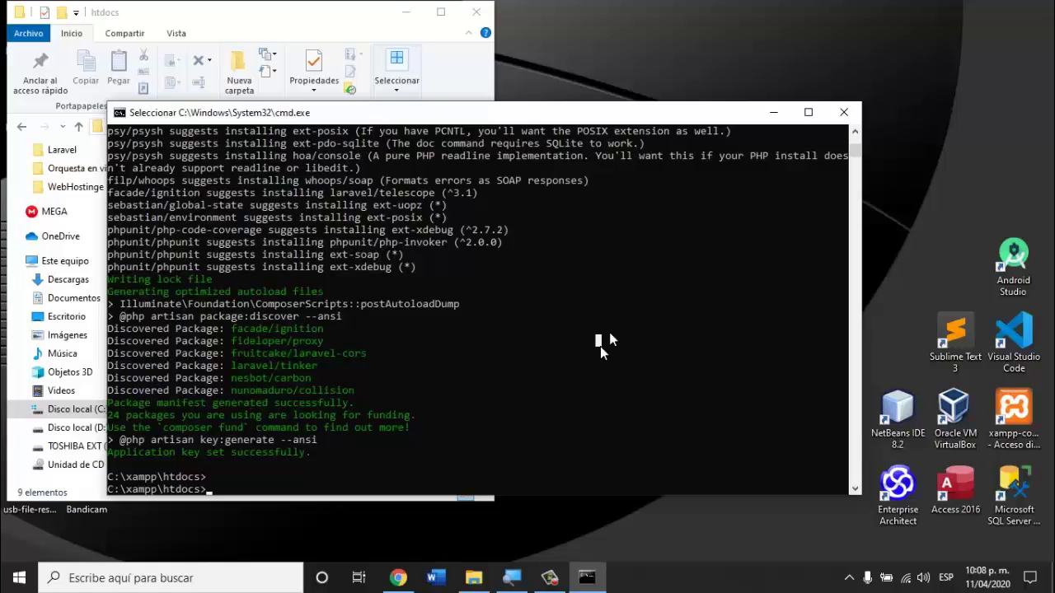
{"action": "left_click", "coordinate": [844, 112]}
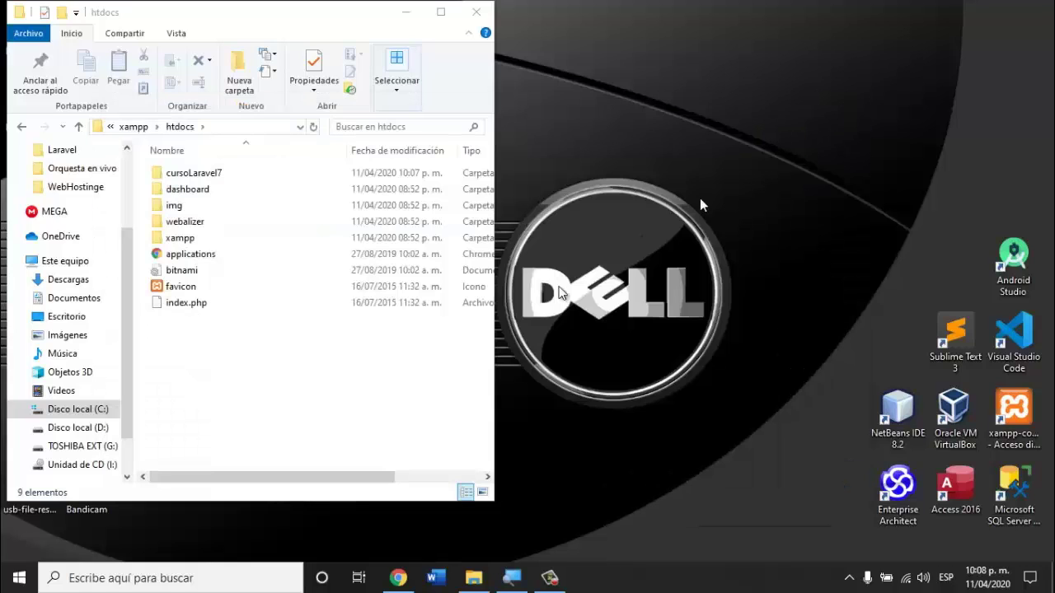
{"action": "right_click", "coordinate": [324, 386]}
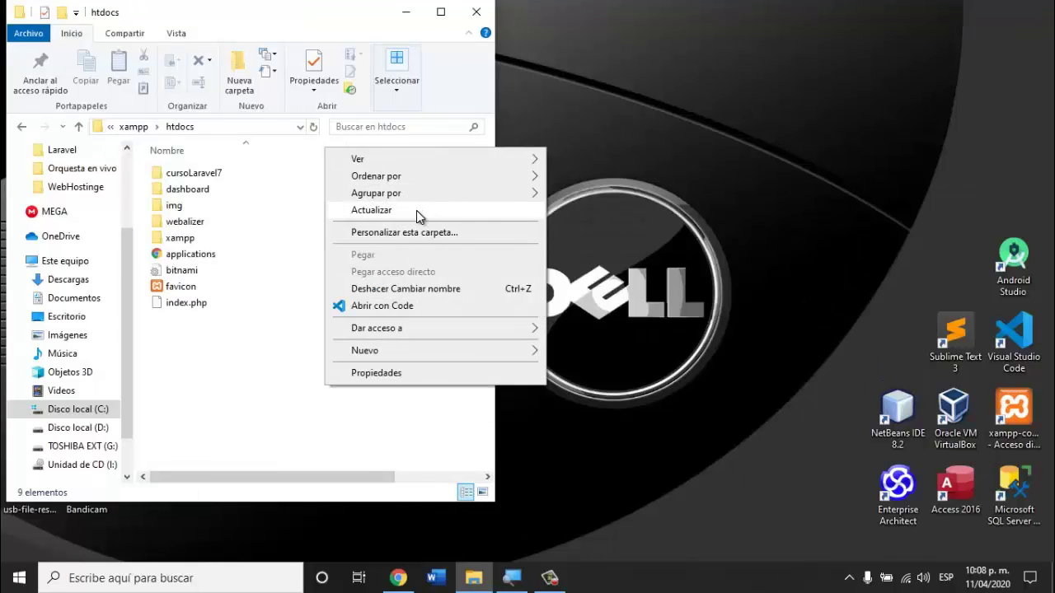
{"action": "left_click", "coordinate": [416, 210]}
Examine the folders and files generated inside cursoLaravel7, then return to the htdocs folder
{"action": "left_click", "coordinate": [209, 180]}
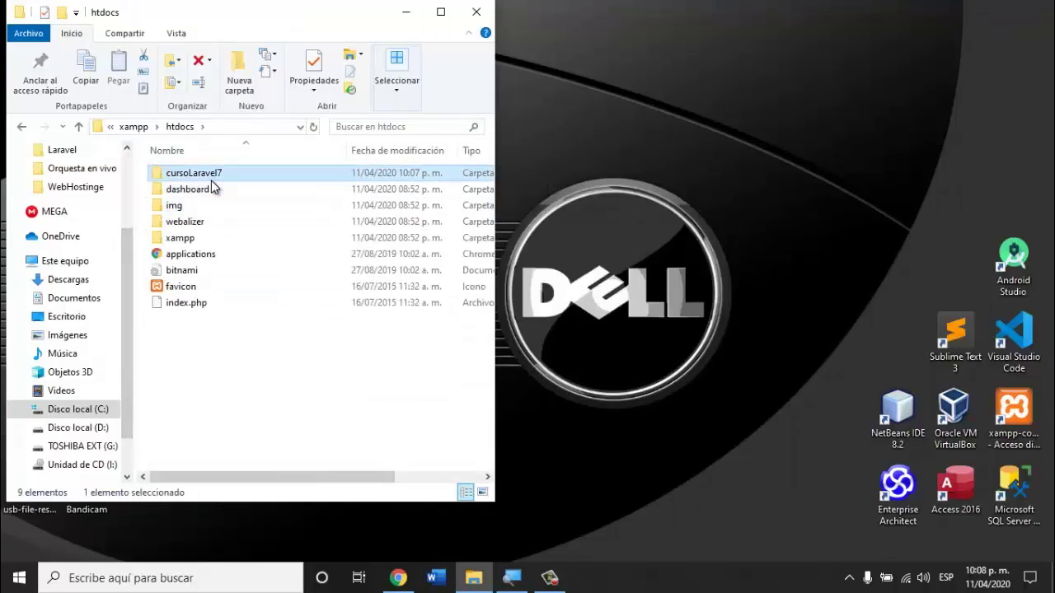
{"action": "double_click", "coordinate": [211, 185]}
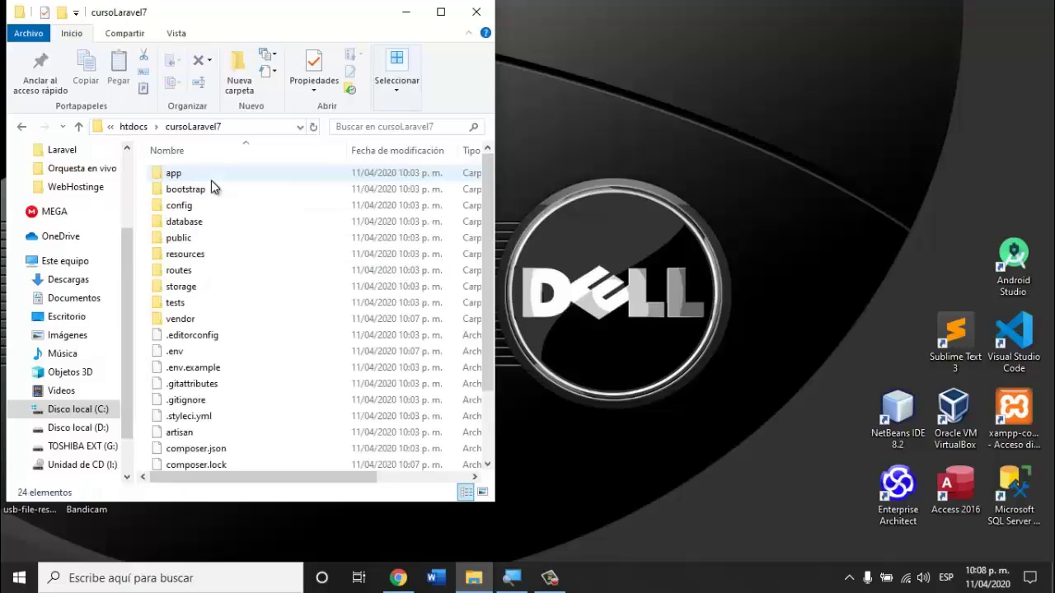
{"action": "left_click", "coordinate": [169, 237]}
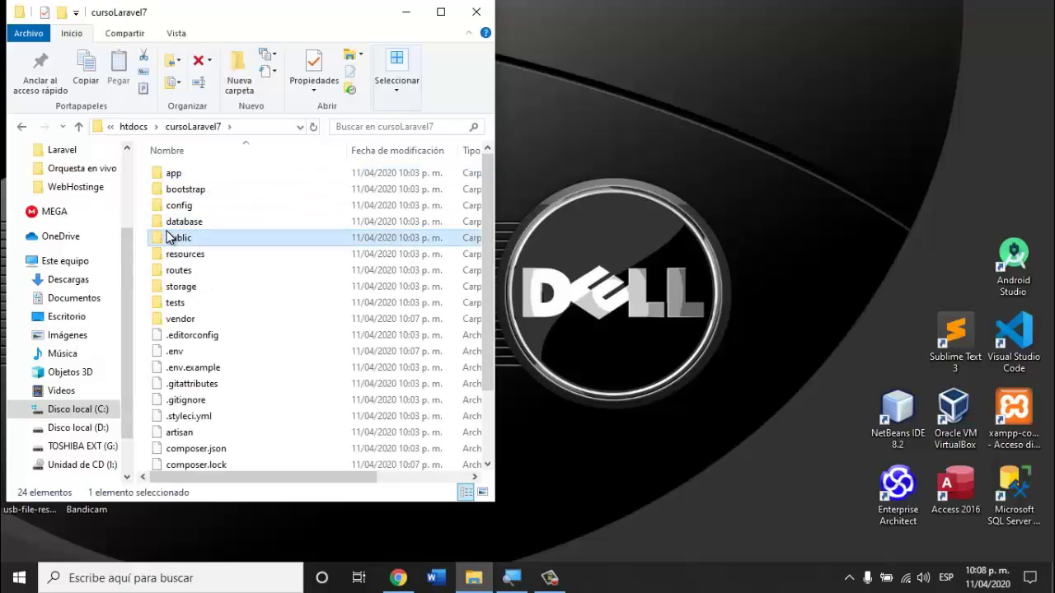
{"action": "key", "text": "Down"}
{"action": "key", "text": "Down"}
{"action": "key", "text": "Down"}
{"action": "key", "text": "Down"}
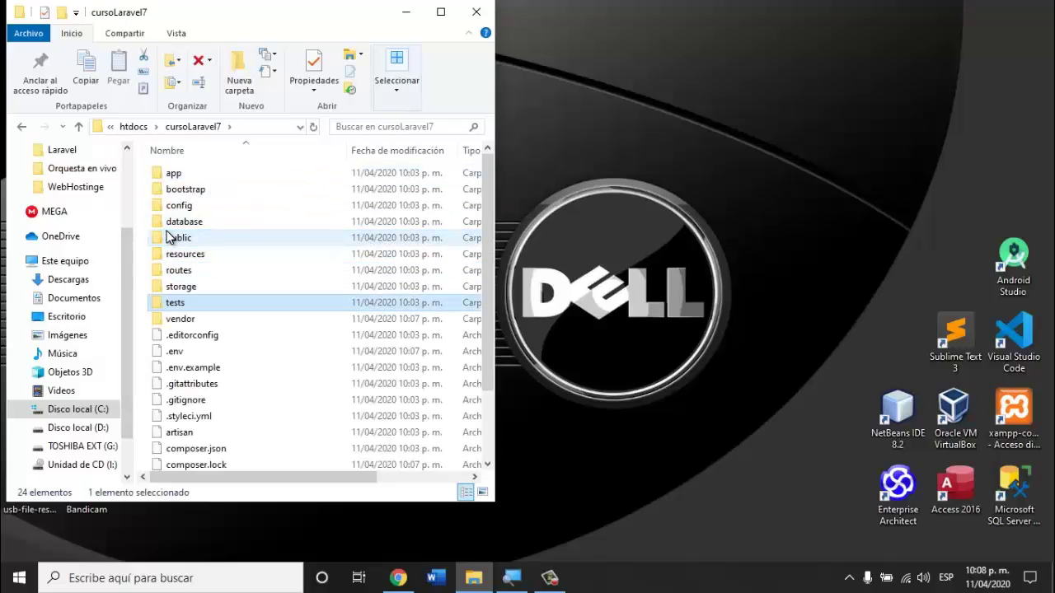
{"action": "key", "text": "p"}
{"action": "key", "text": "w"}
{"action": "key", "text": "Up"}
{"action": "key", "text": "Up"}
{"action": "key", "text": "Up"}
{"action": "key", "text": "Up"}
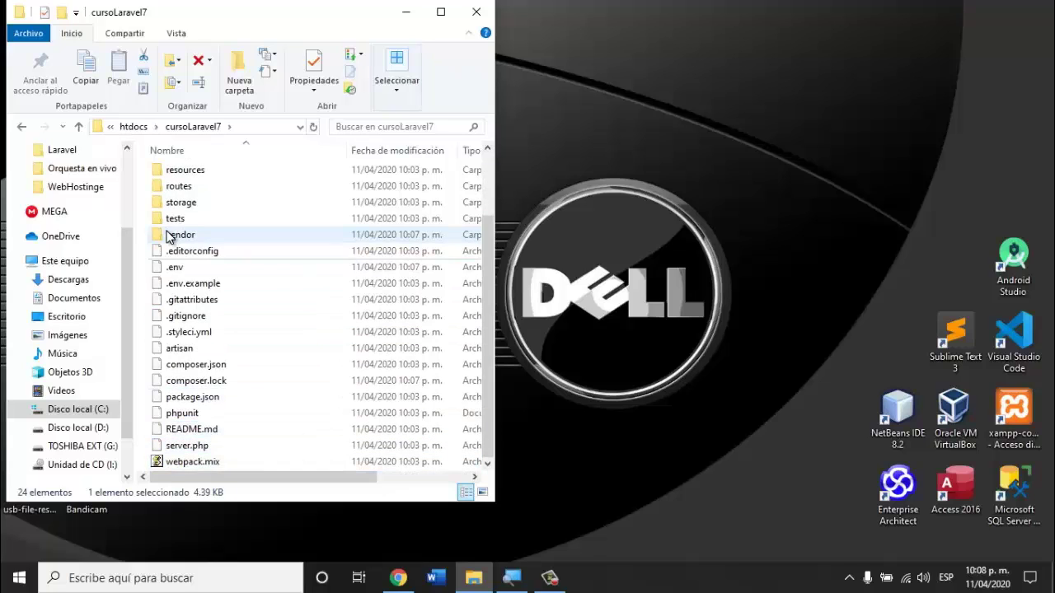
{"action": "key", "text": "b"}
{"action": "key", "text": "BackSpace"}
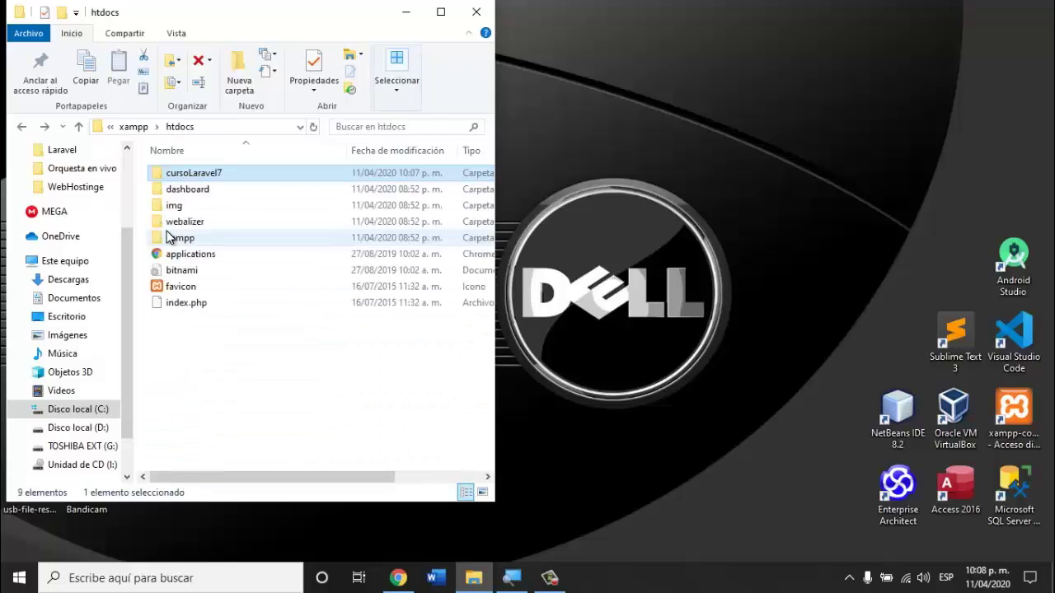
Open the cursoLaravel7 folder in Visual Studio Code and check the laravel/framework version required in composer.json
{"action": "right_click", "coordinate": [220, 168]}
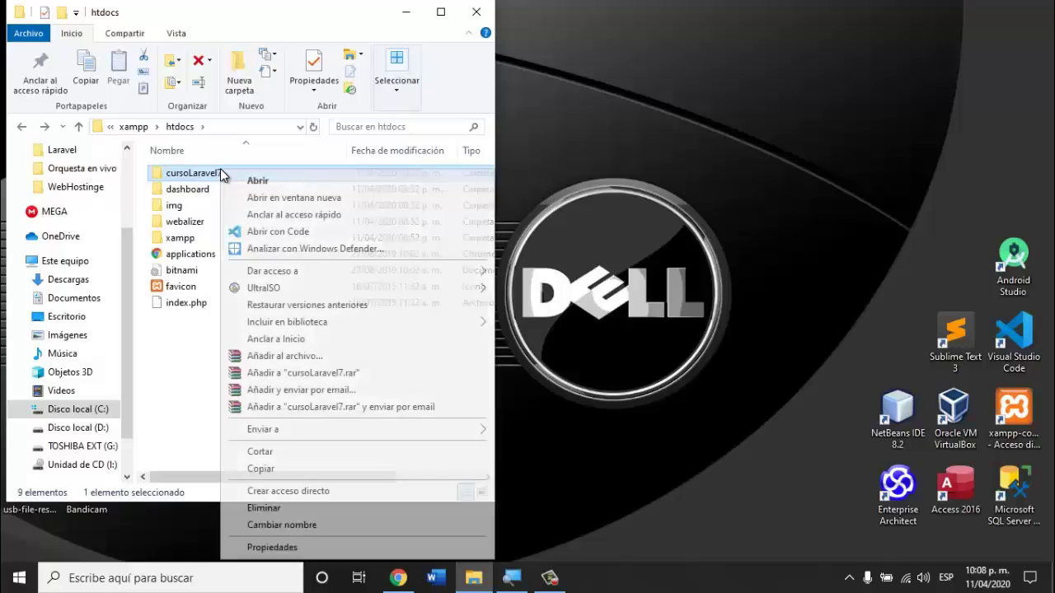
{"action": "left_click", "coordinate": [291, 235]}
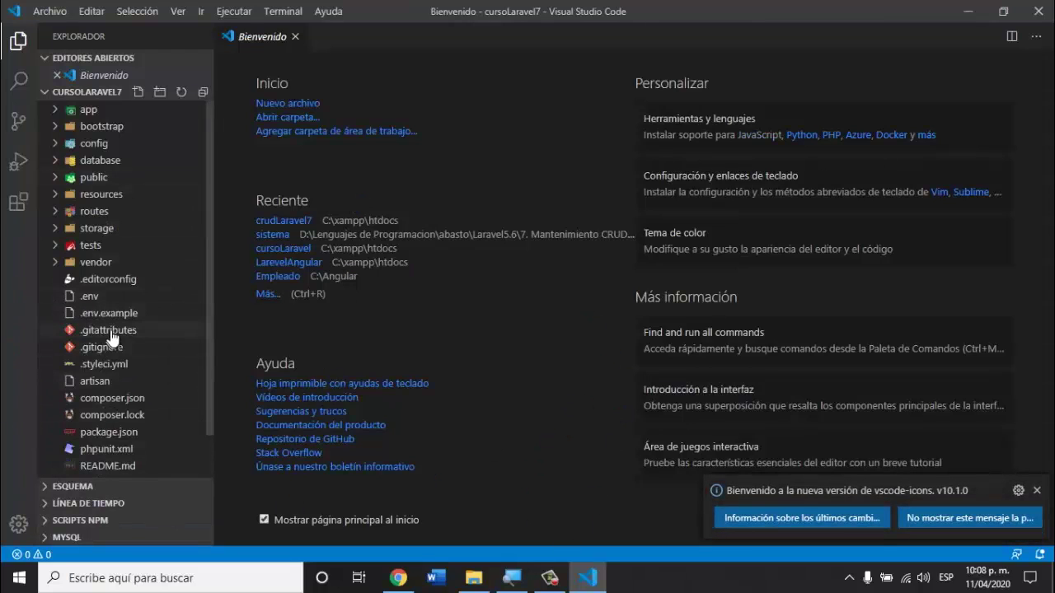
{"action": "left_click", "coordinate": [144, 400]}
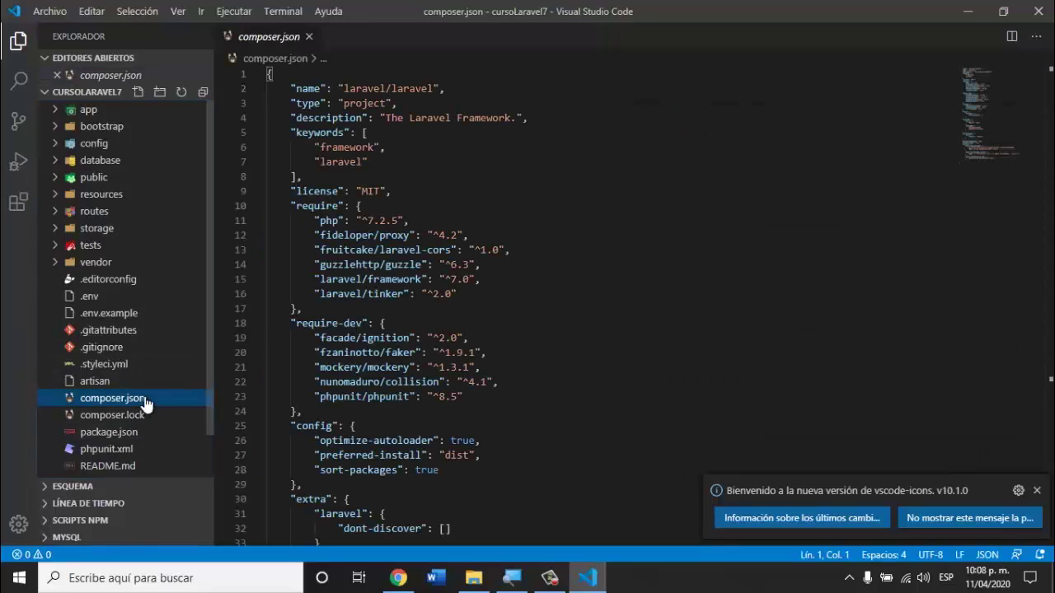
{"action": "left_click", "coordinate": [479, 265]}
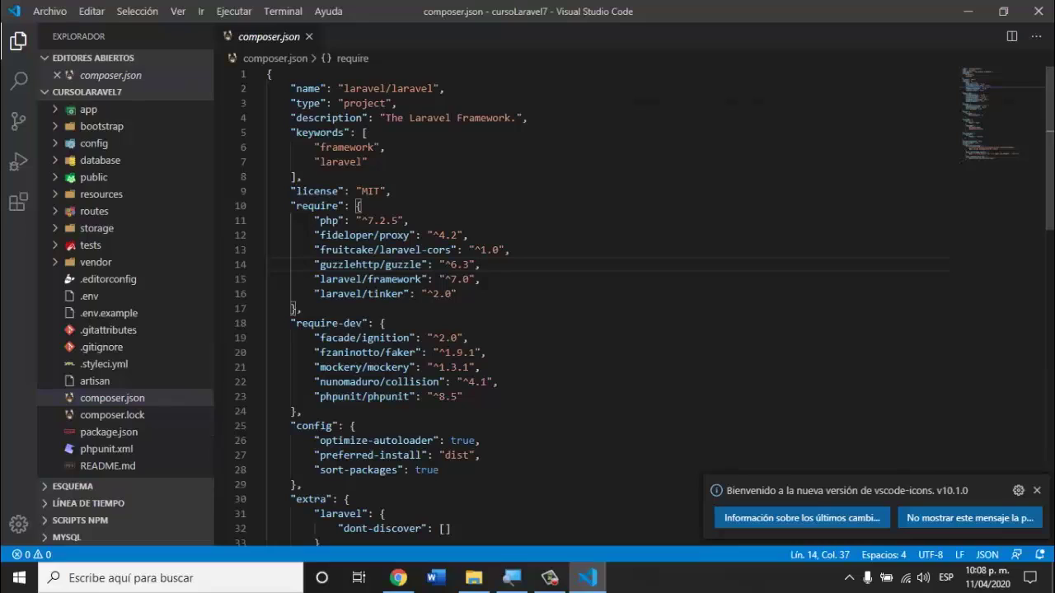
{"action": "left_click_drag", "start_coordinate": [480, 280], "coordinate": [481, 265]}
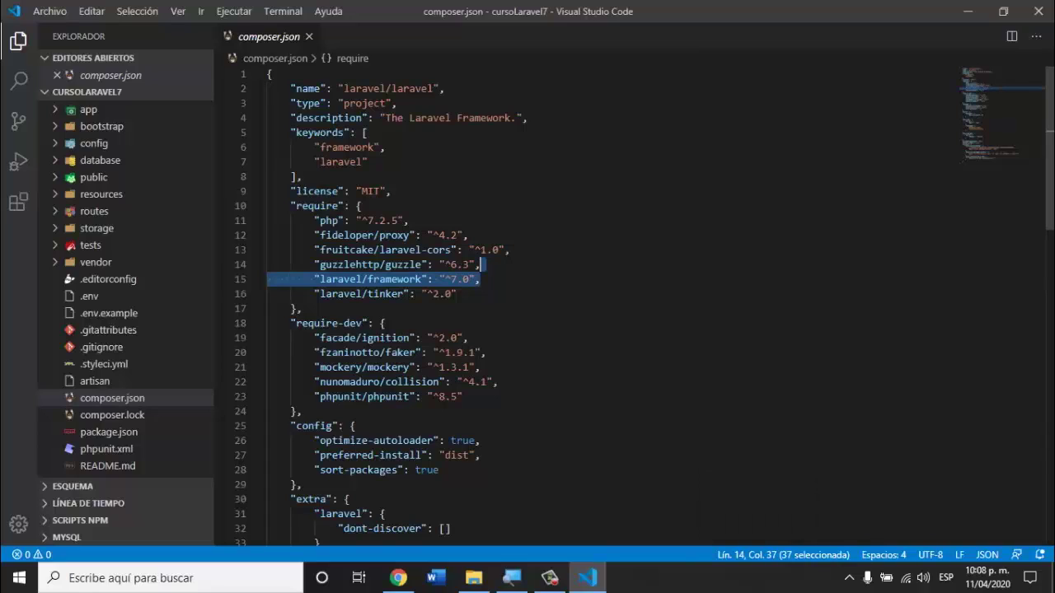
{"action": "left_click", "coordinate": [483, 264]}
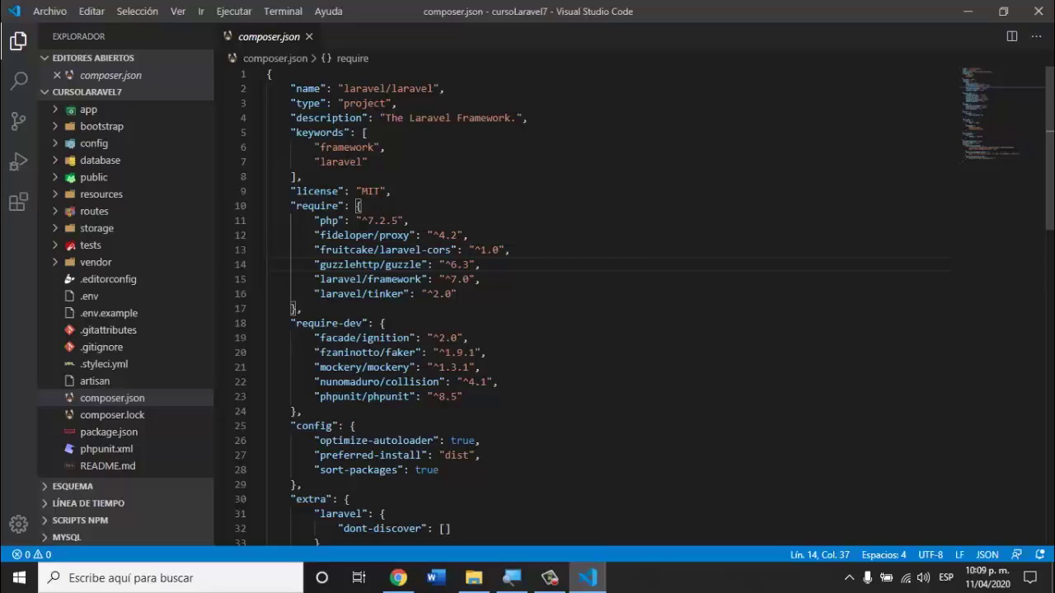
Open the integrated terminal in the cursoLaravel7 project and clear it with "cls"
{"action": "key", "text": "ctrl+ntilde"}
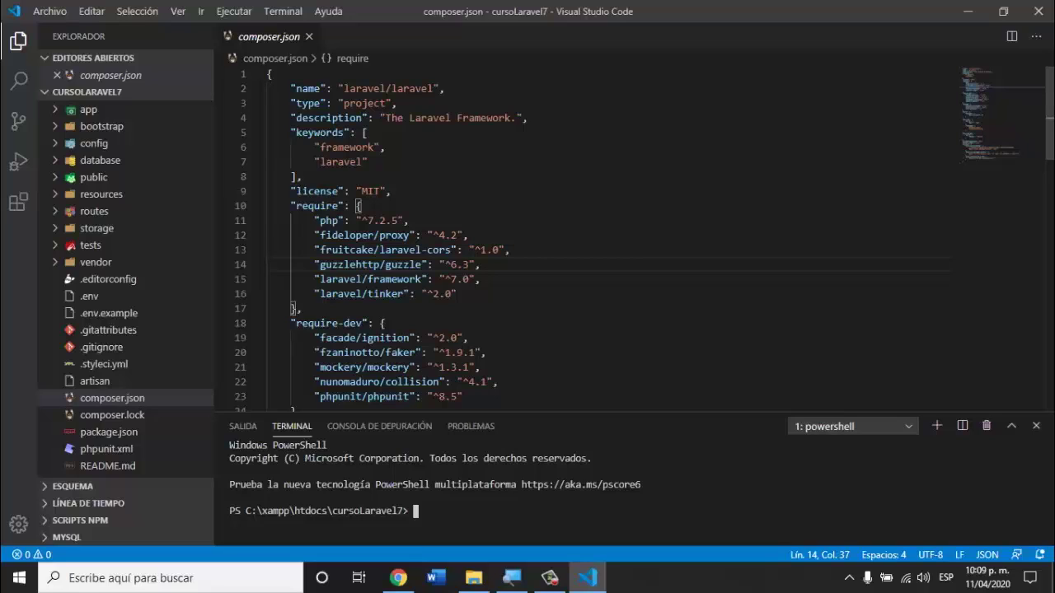
{"action": "type", "text": "cls"}
{"action": "key", "text": "Return"}
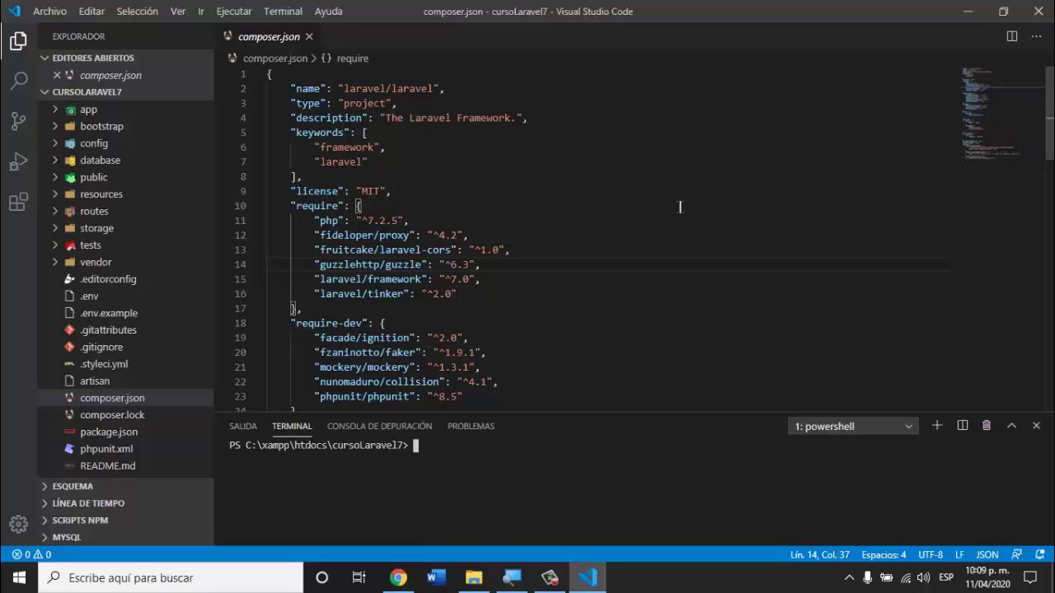
Minimize the open windows, start Apache and MySQL from the XAMPP Control Panel, and minimize it
{"action": "left_click", "coordinate": [966, 15]}
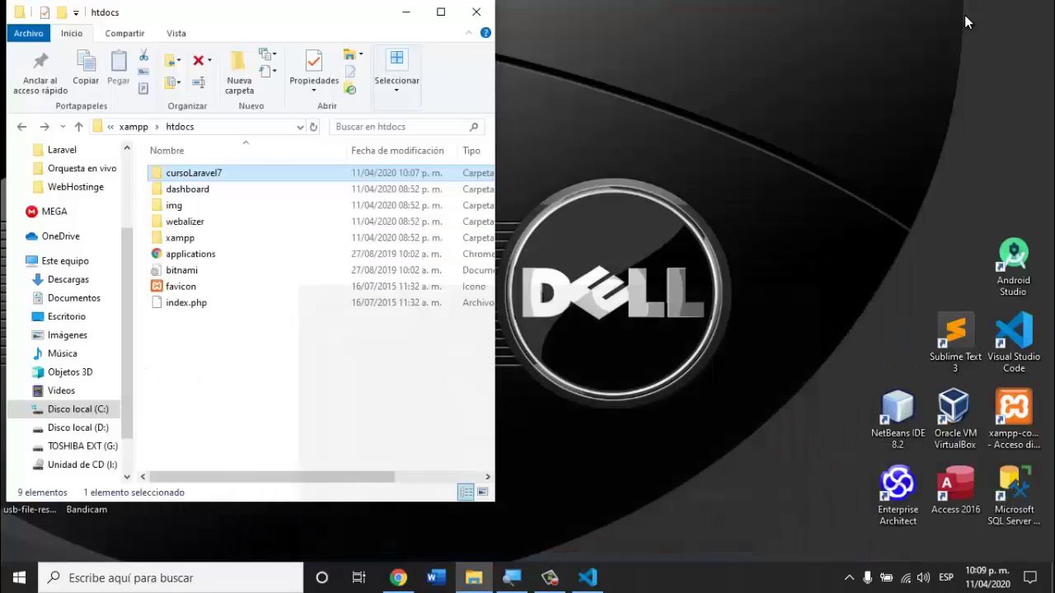
{"action": "left_click", "coordinate": [396, 13]}
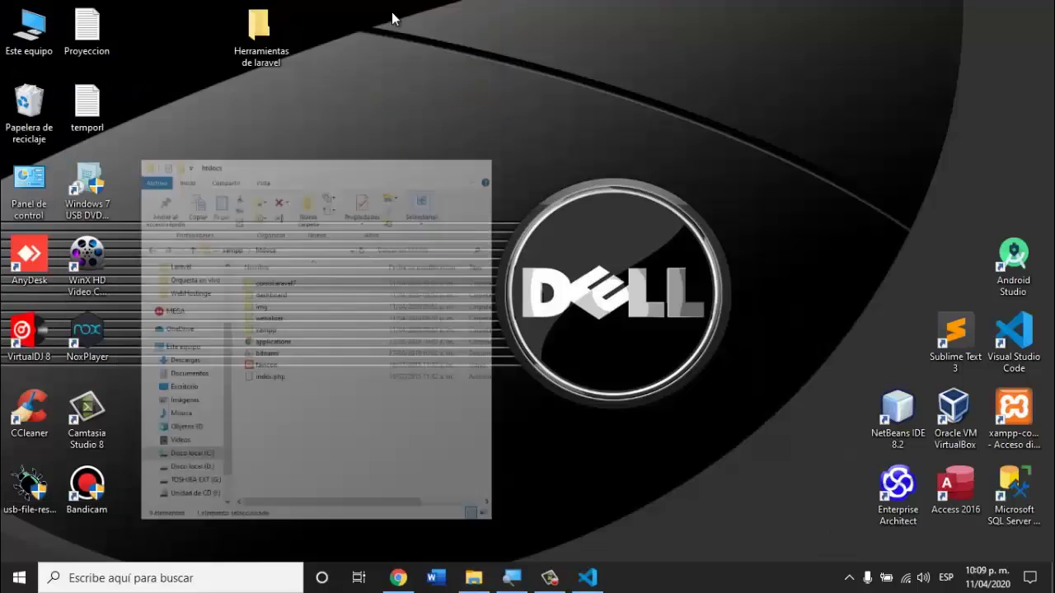
{"action": "double_click", "coordinate": [1015, 424]}
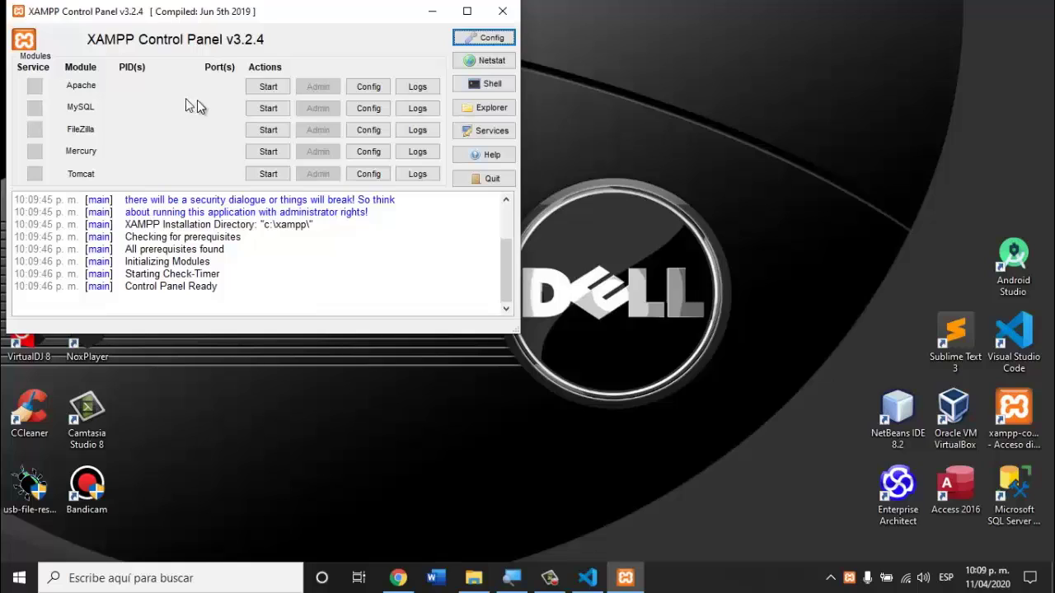
{"action": "left_click", "coordinate": [267, 86]}
{"action": "left_click", "coordinate": [268, 109]}
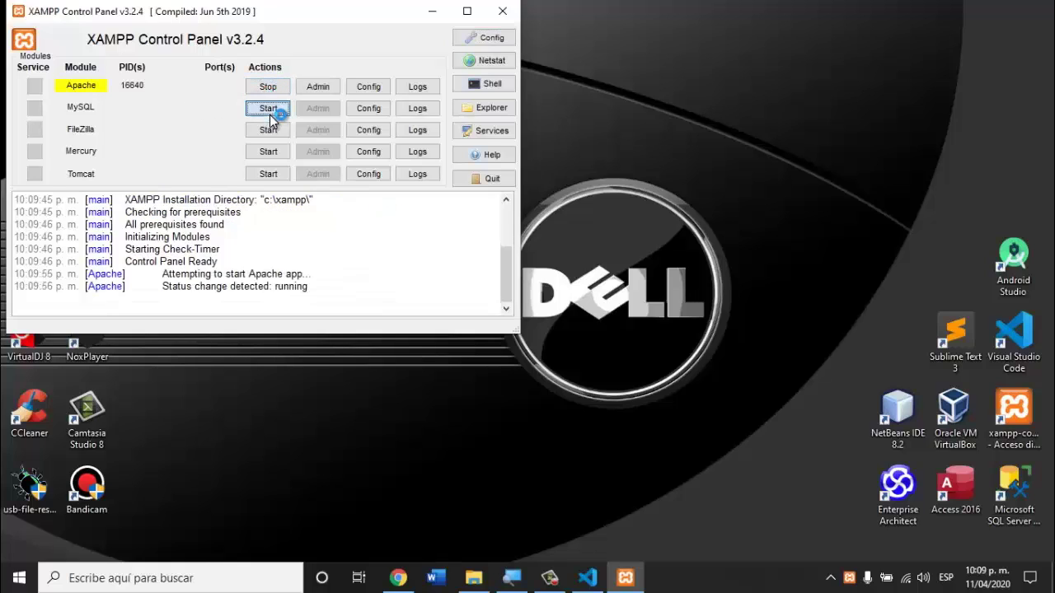
{"action": "left_click", "coordinate": [314, 57]}
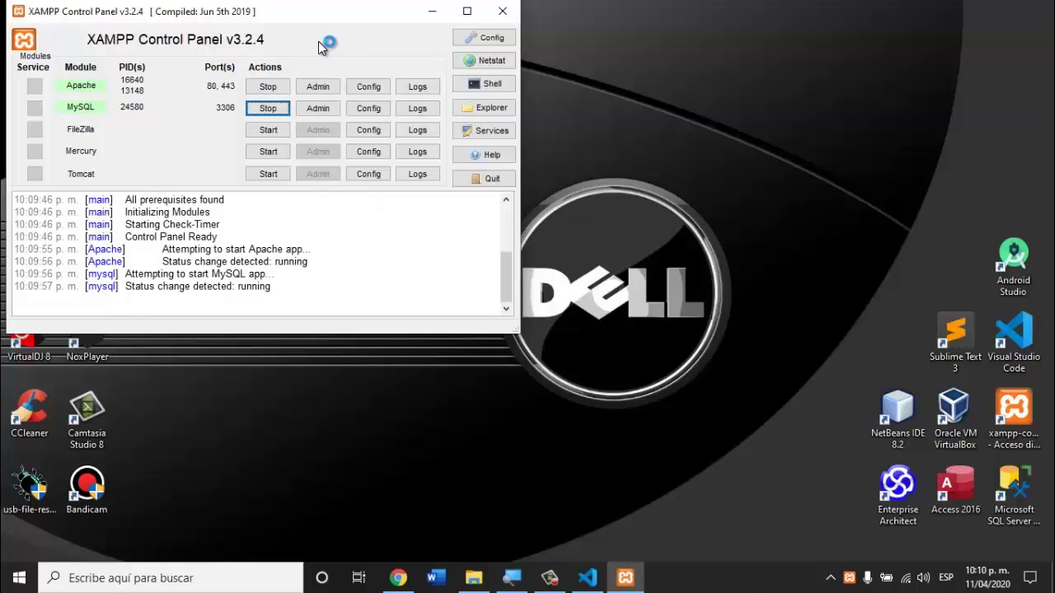
{"action": "left_click", "coordinate": [431, 11]}
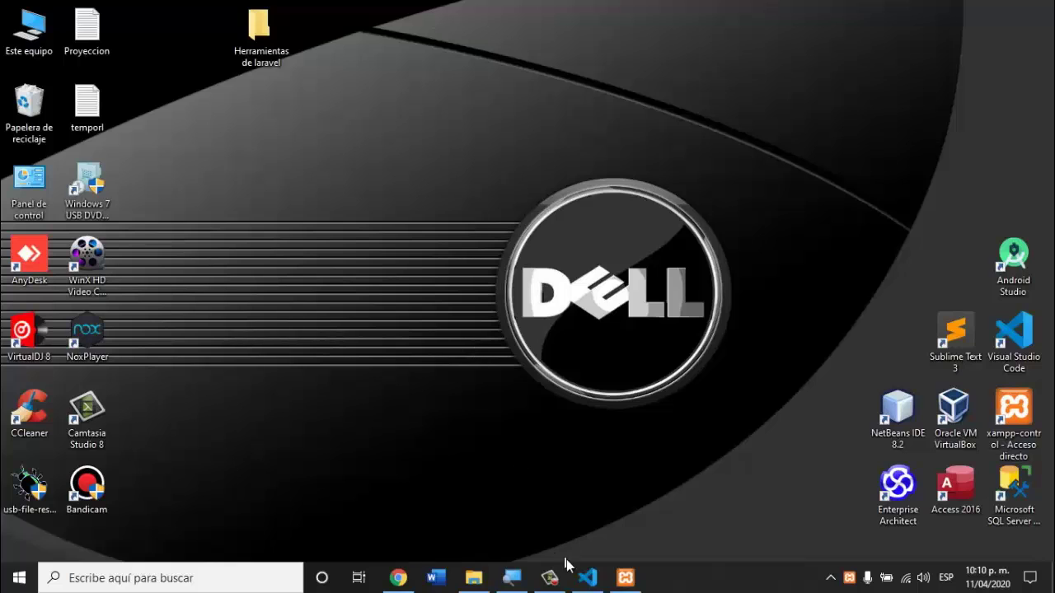
{"action": "left_click", "coordinate": [587, 577]}
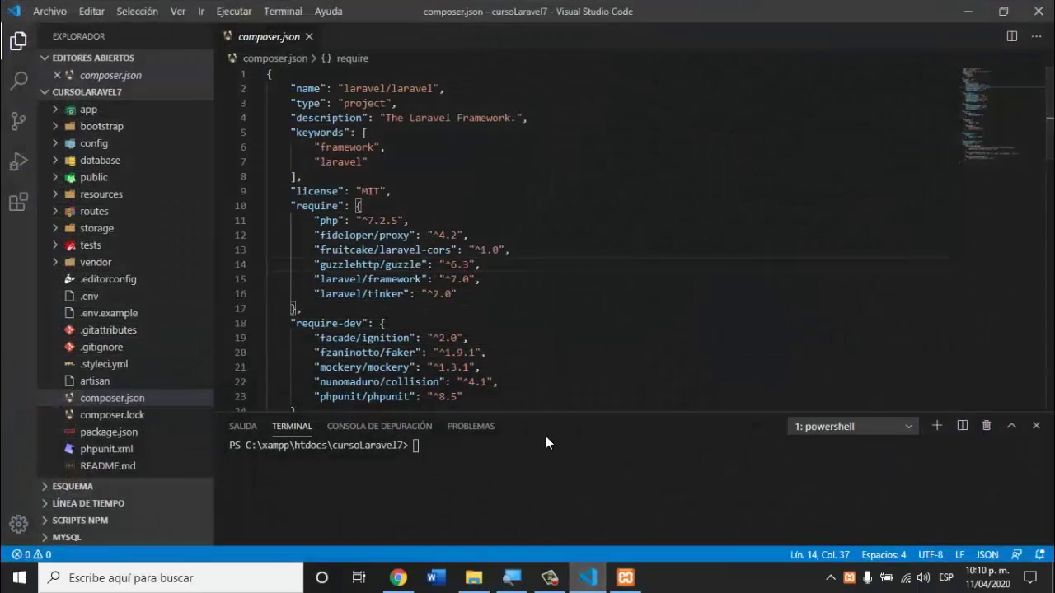
{"action": "left_click", "coordinate": [486, 445]}
{"action": "type", "text": "php ar"}
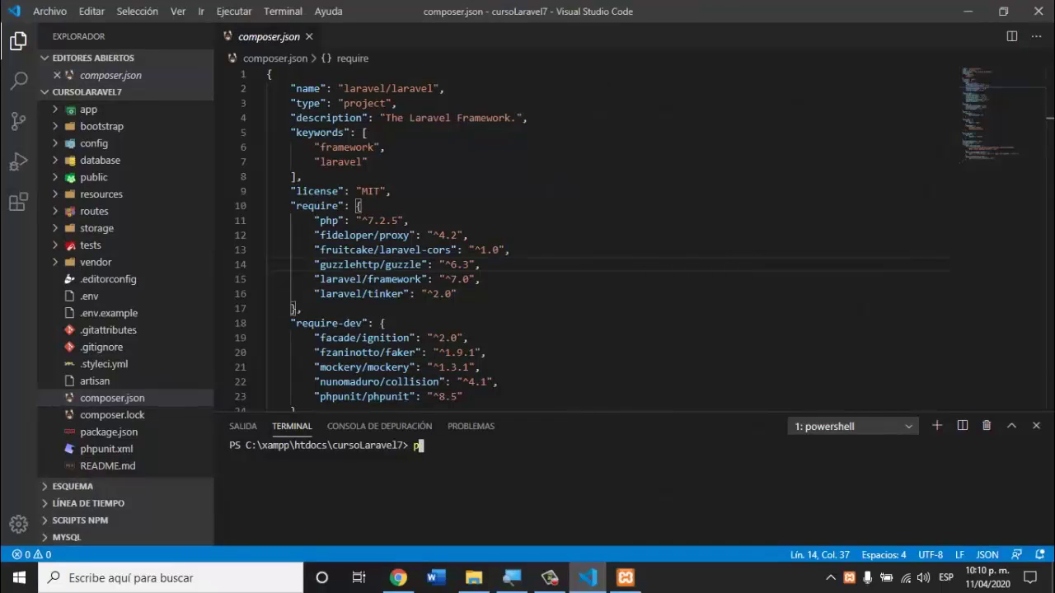
{"action": "type", "text": "tisan serve"}
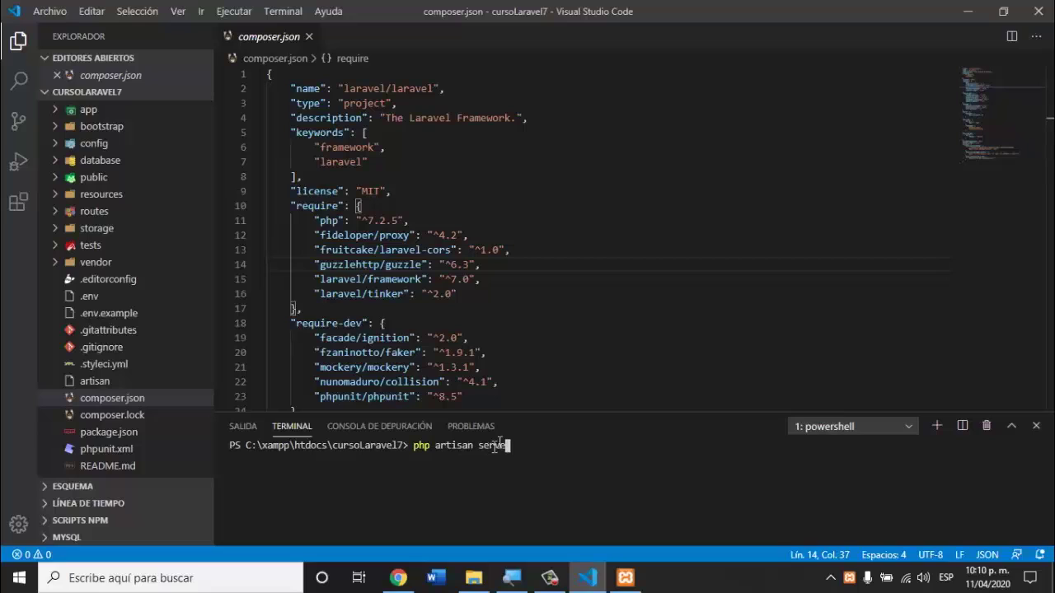
{"action": "key", "text": "Return"}
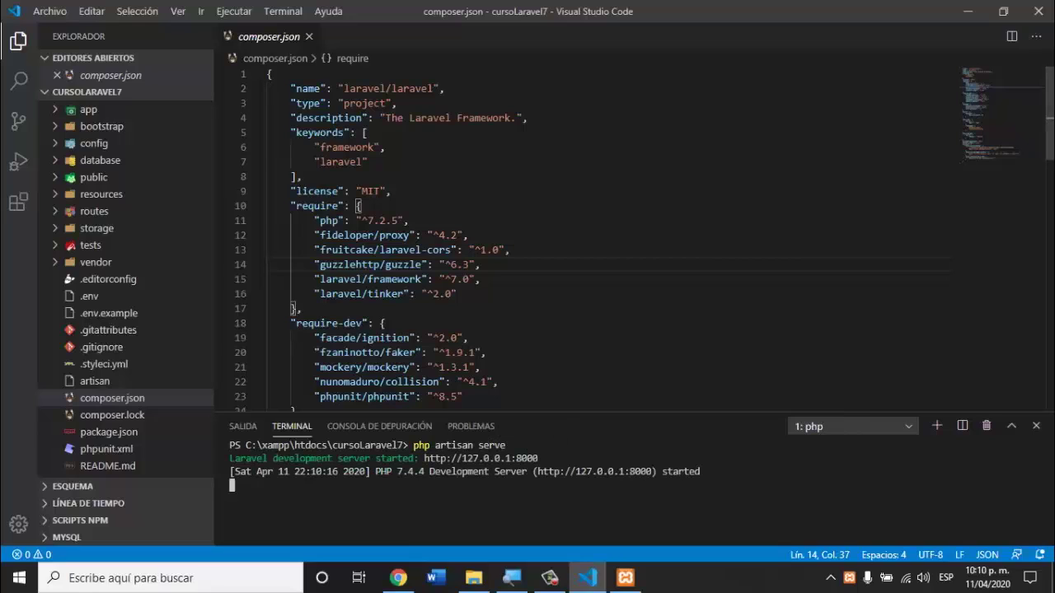
{"action": "left_click", "coordinate": [497, 467], "text": "ctrl"}
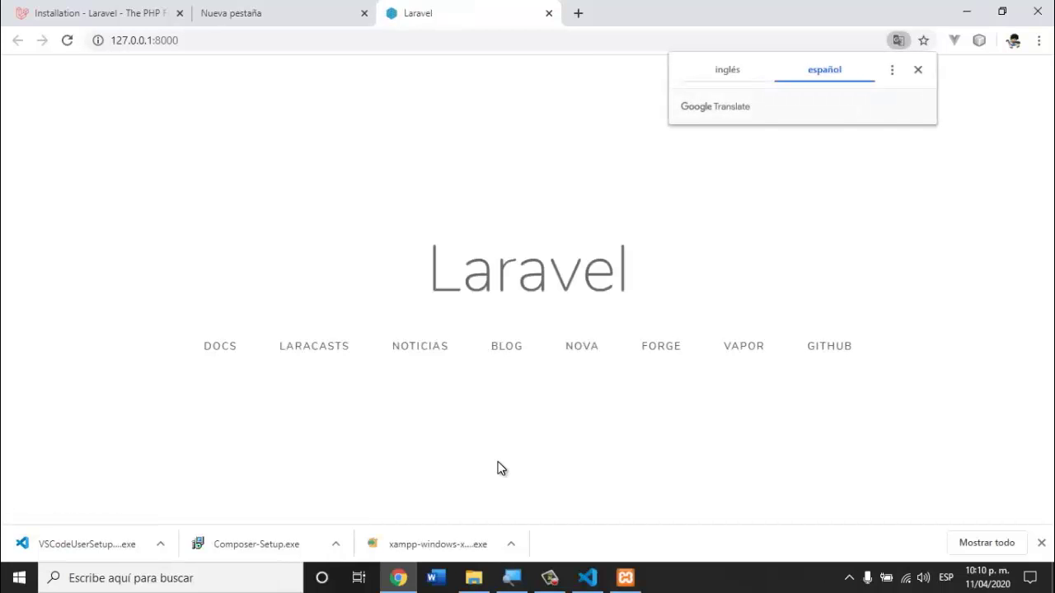
{"action": "left_click", "coordinate": [917, 72]}
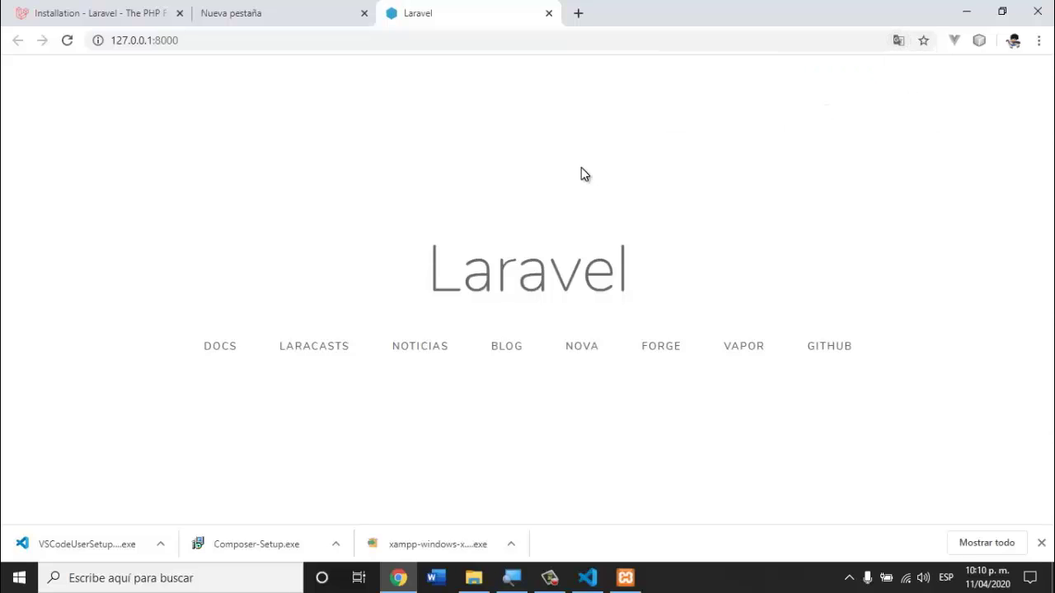